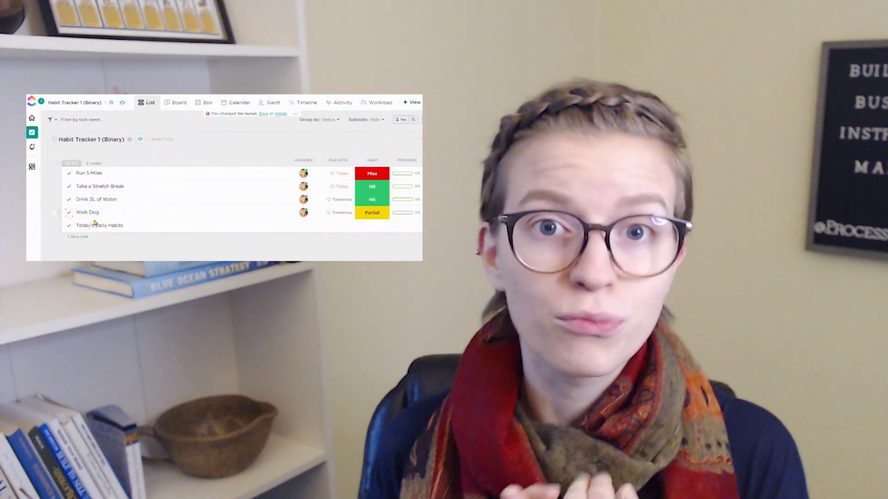
Open the Habit Tracker 1 (Binary) list in the Office Hours space from the sidebar
click(129, 227)
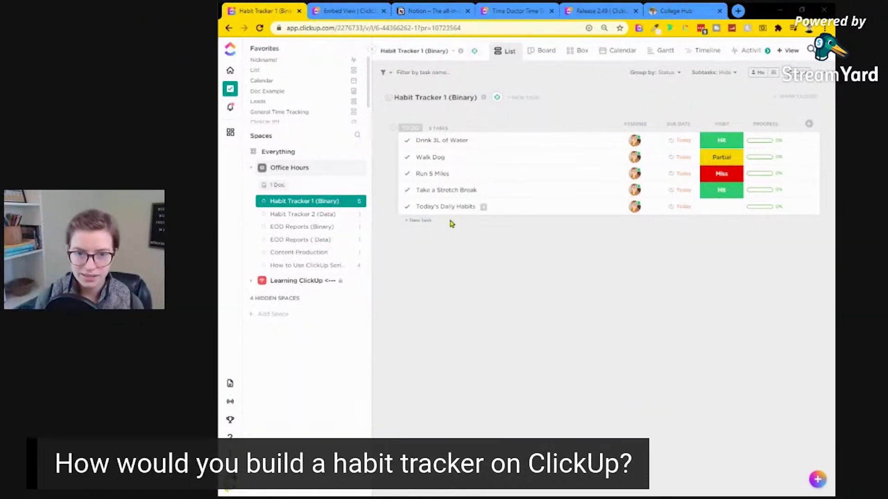
Zoom the page in and check off today's recurring Drink 3L of Water task, keeping it rated Hit
key(ctrl+plus)
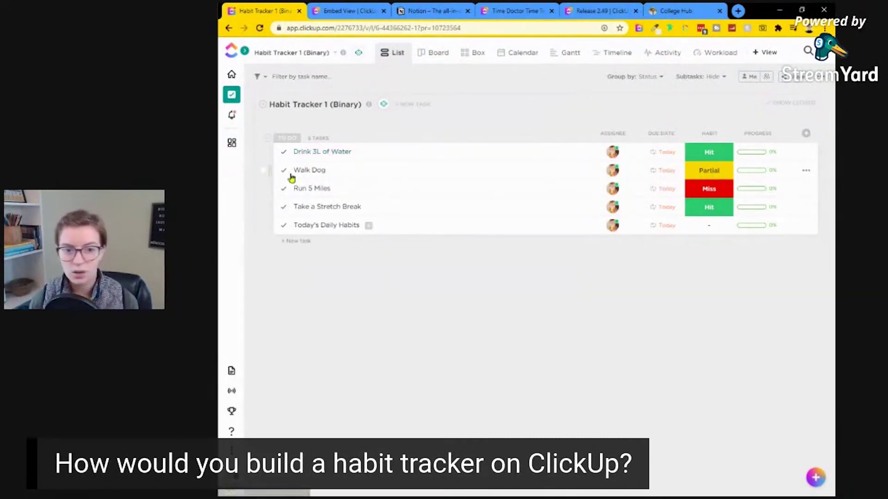
click(708, 152)
click(708, 206)
click(692, 159)
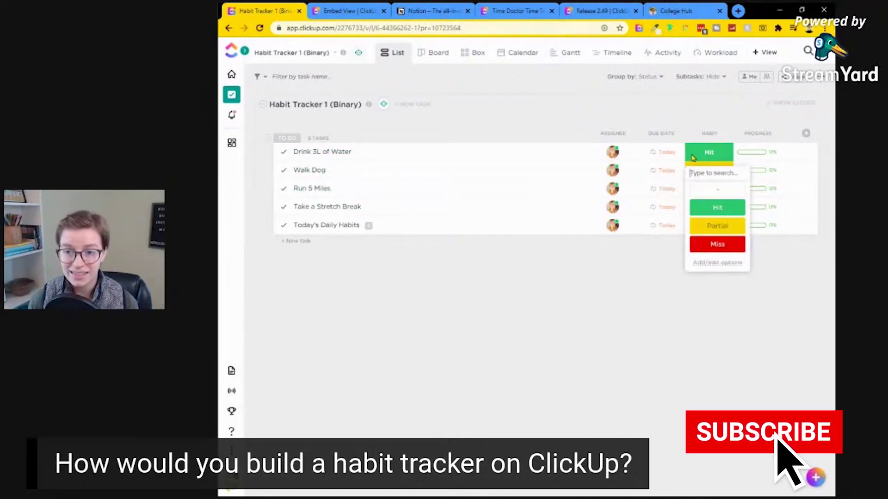
click(692, 129)
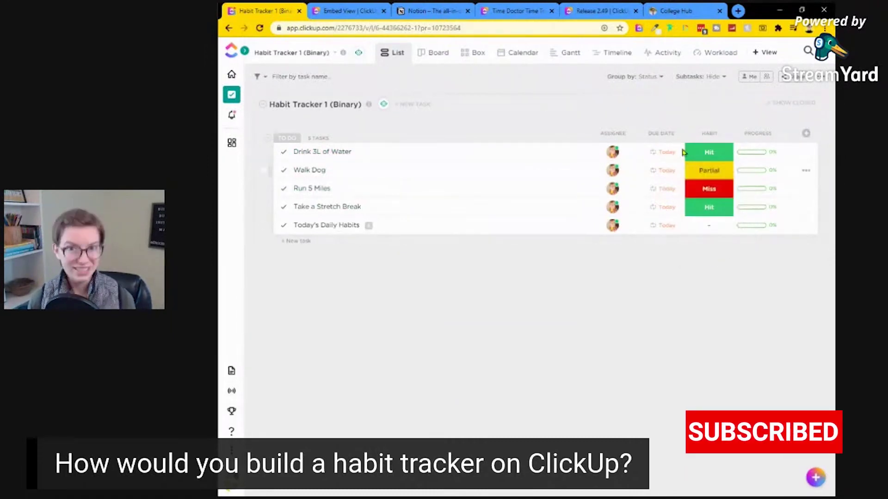
click(283, 154)
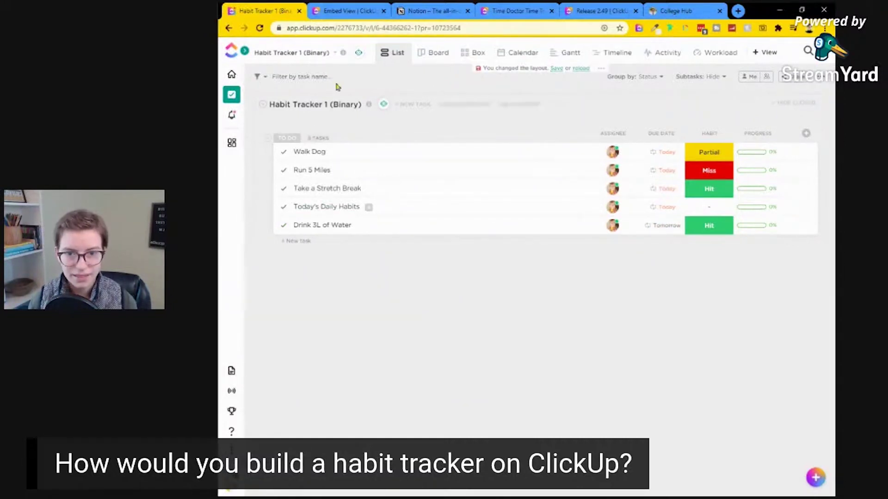
Reload the list, drag Today's Daily Habits to the bottom, and open its task details
click(260, 29)
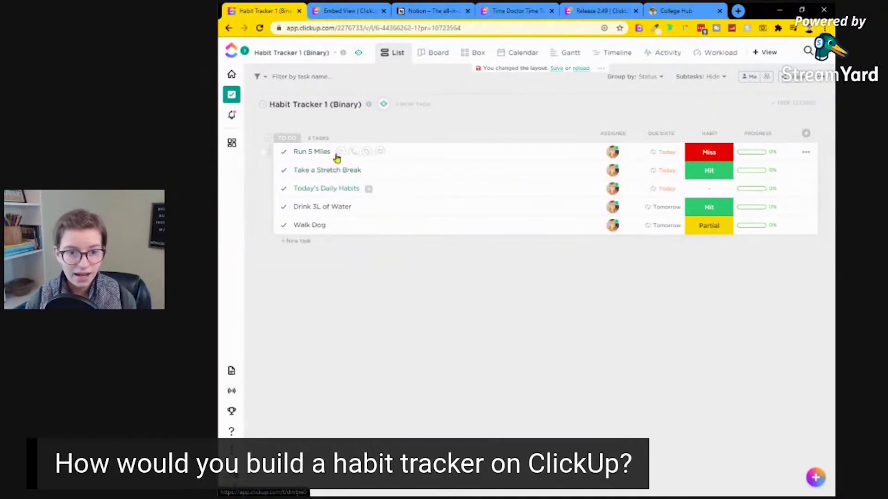
drag(324, 189, 319, 225)
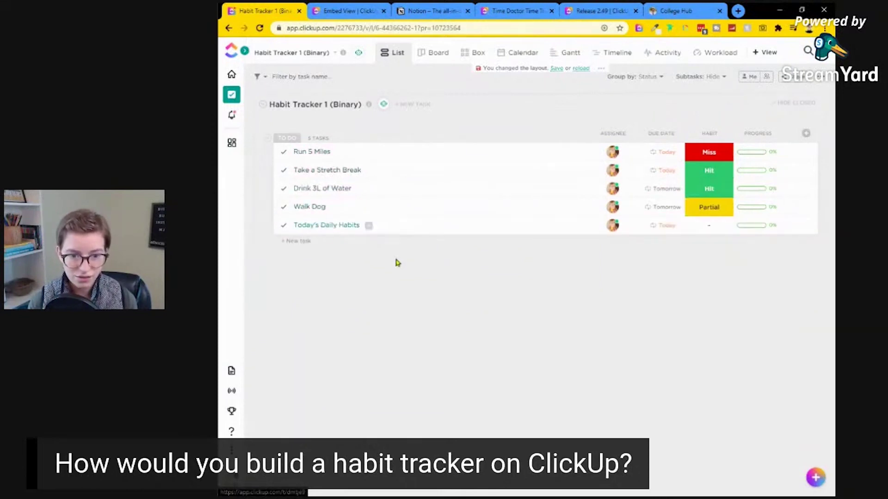
click(363, 230)
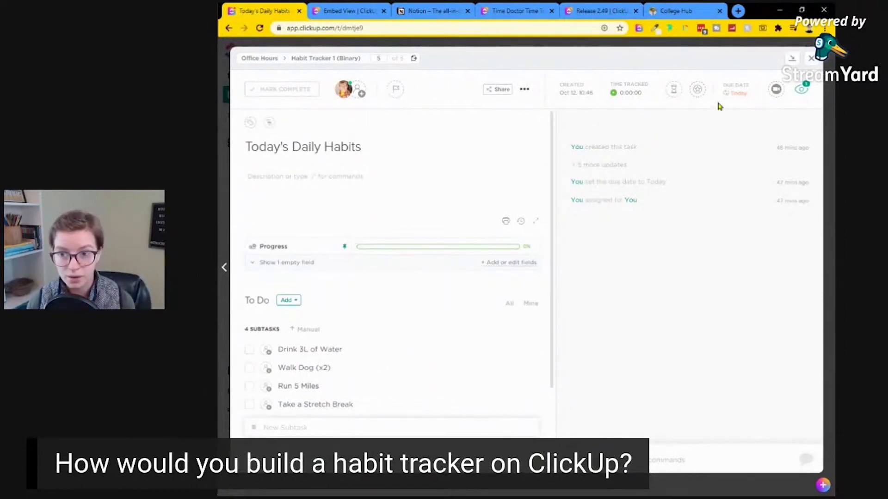
Close the task details and expand Today's Daily Habits to show its subtasks inline
scroll(417, 286, down, 1)
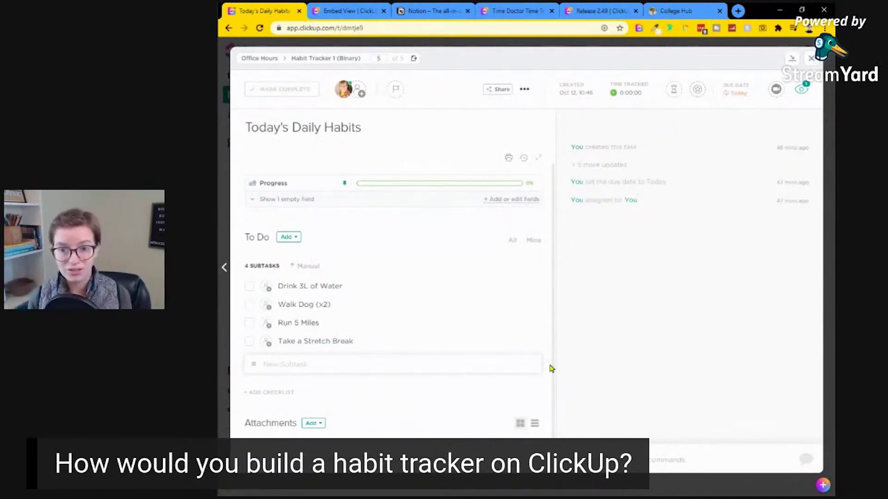
key(Escape)
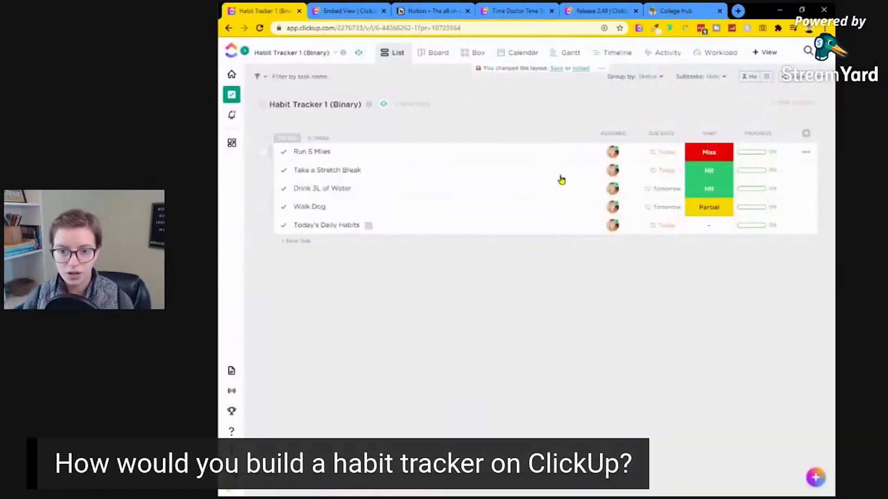
click(361, 231)
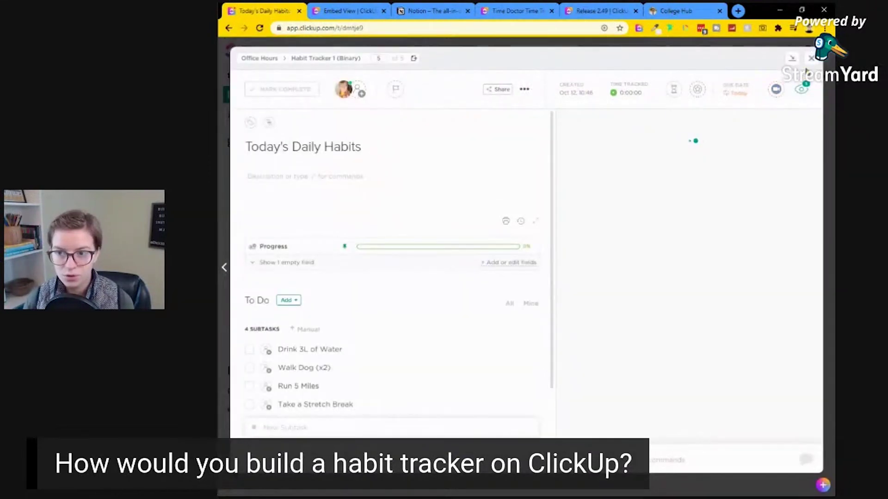
key(Escape)
click(368, 227)
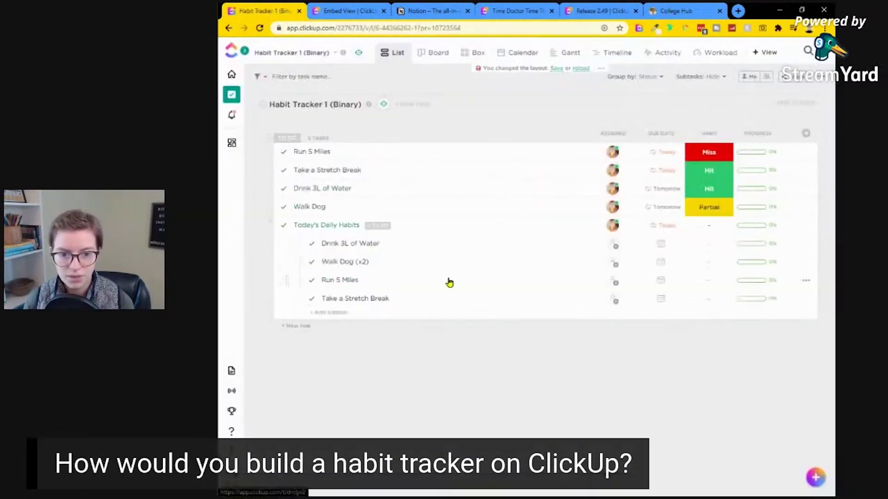
Rate Drink 3L of Water Hit, Walk Dog (x2) Partial and Run 5 Miles Miss
click(705, 246)
click(714, 309)
click(709, 263)
click(714, 335)
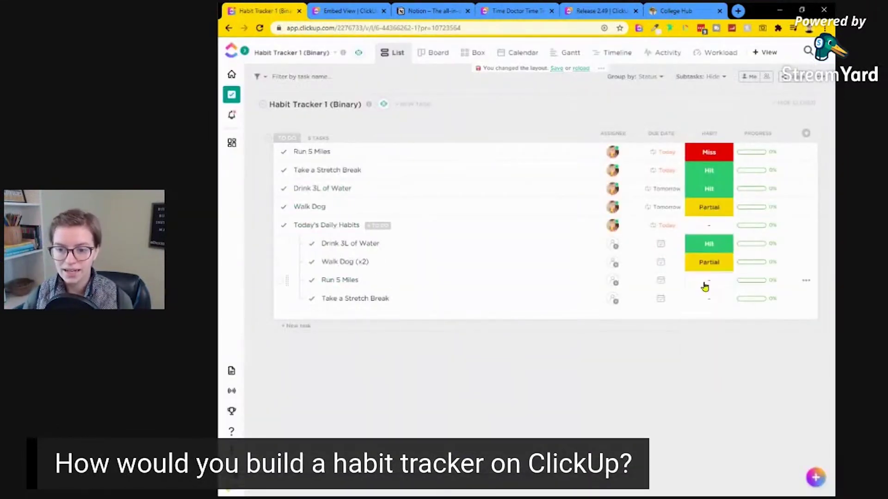
click(708, 280)
click(717, 373)
click(708, 298)
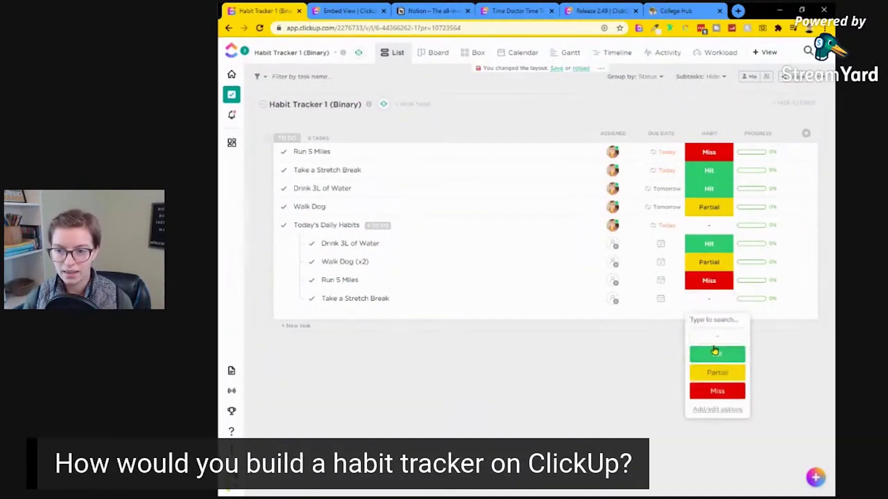
click(718, 318)
Hide the Progress column and rate Take a Stretch Break Miss
click(754, 142)
click(753, 270)
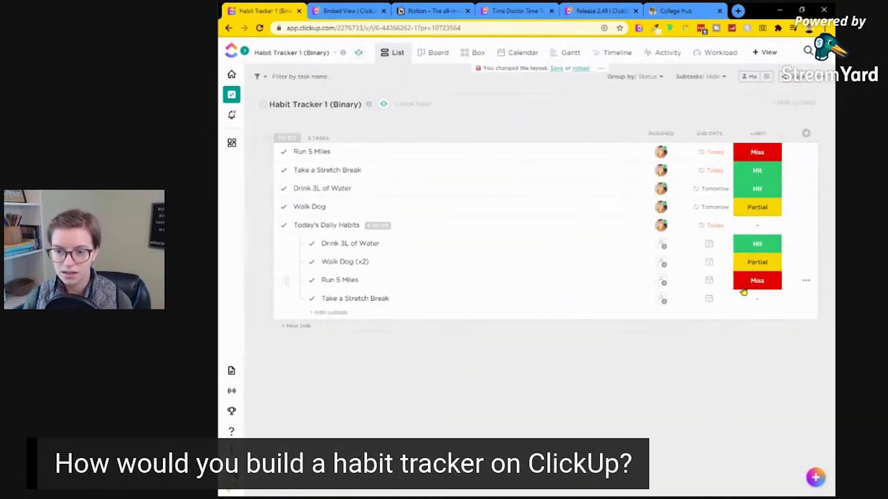
click(765, 306)
click(757, 391)
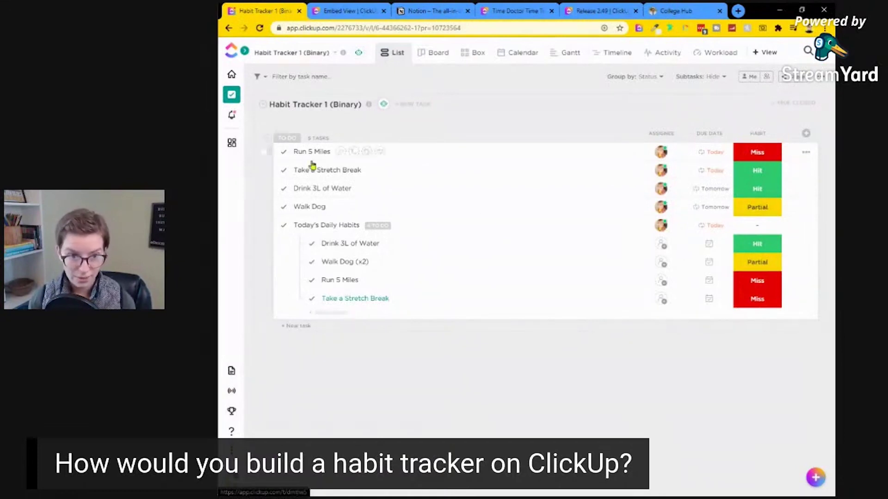
click(244, 50)
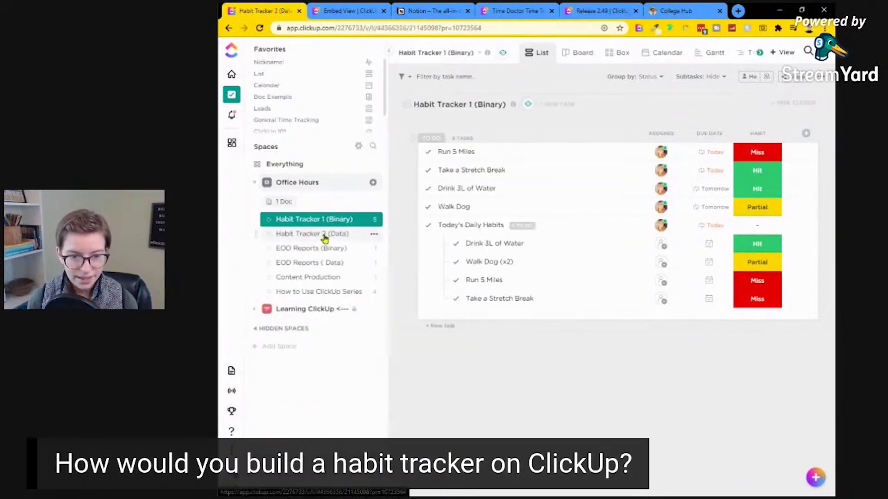
Open the Habit Tracker 2 (Data) list and start editing the To Do task's L H2O cell
click(324, 235)
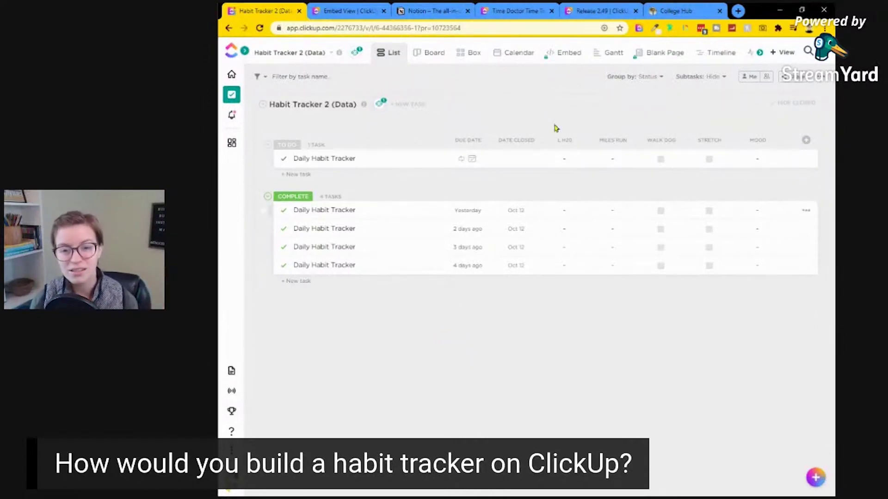
click(566, 160)
Log today's tracker: 5 L water, 50 miles, Walk Dog and Stretch ticked, mood Happy
text(5)
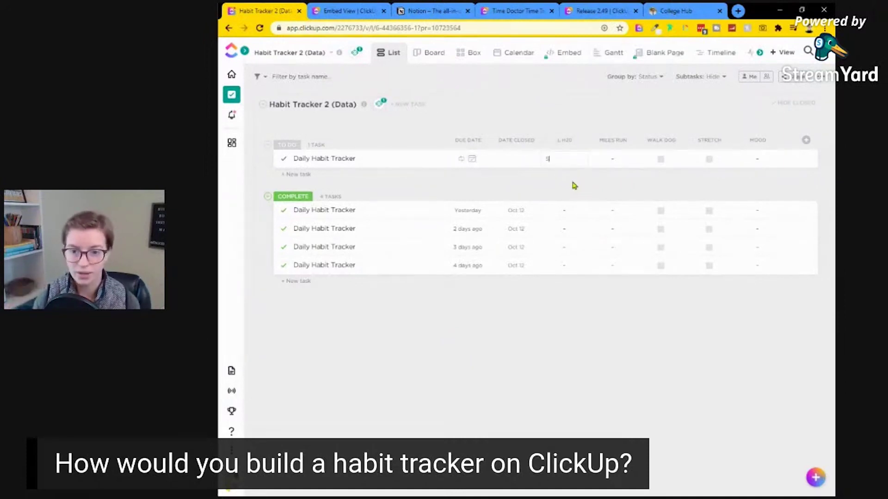
click(605, 158)
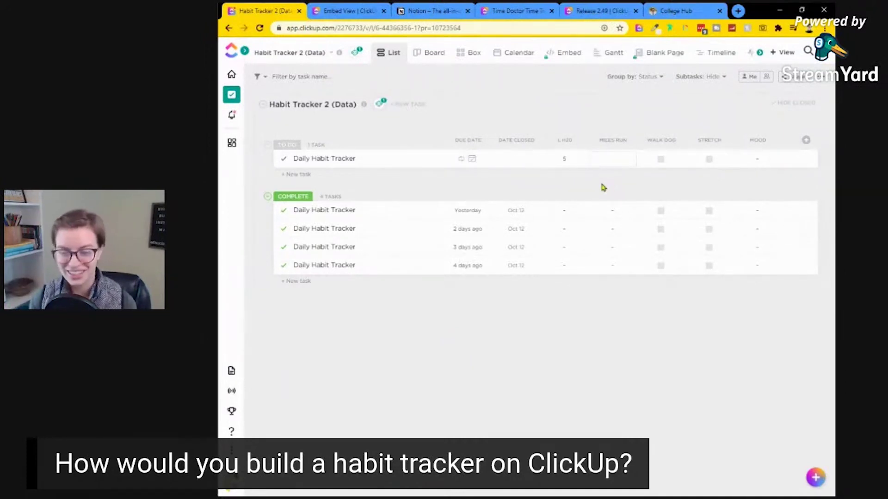
text(50)
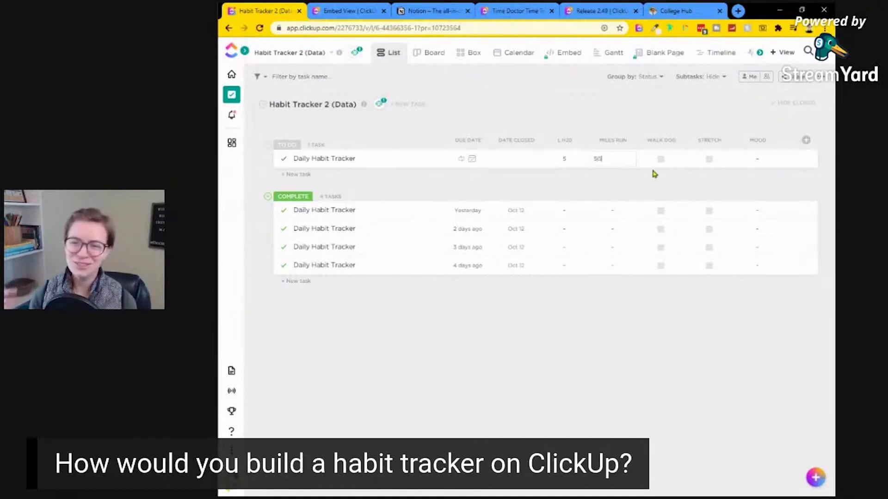
click(661, 159)
click(710, 160)
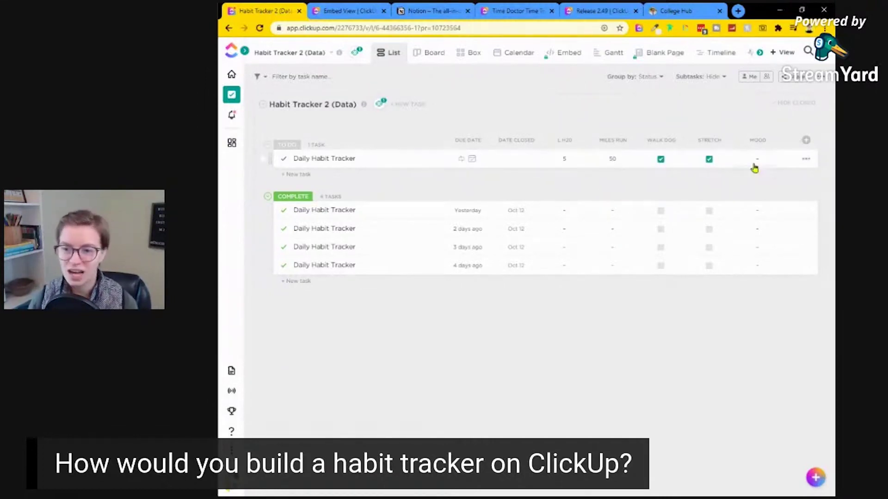
click(755, 163)
click(739, 213)
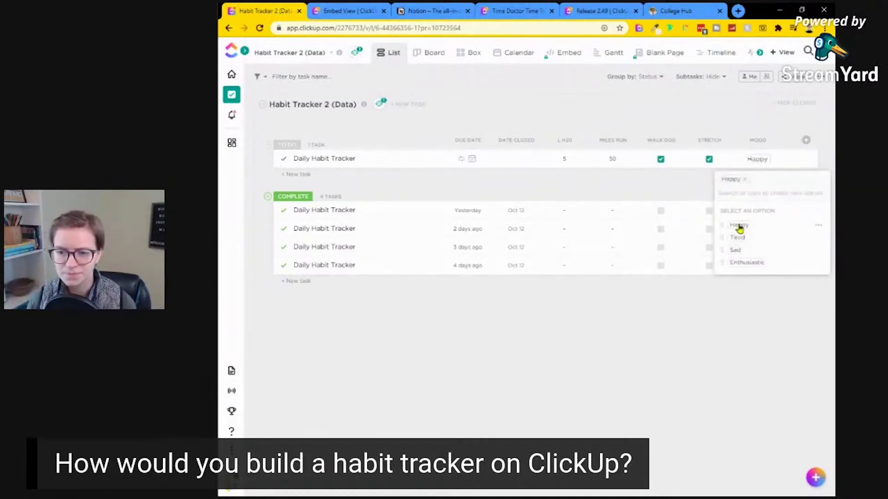
click(732, 312)
Log yesterday's tracker: moods Tired and Sad, Walk Dog and Stretch ticked, 3 L water
click(751, 217)
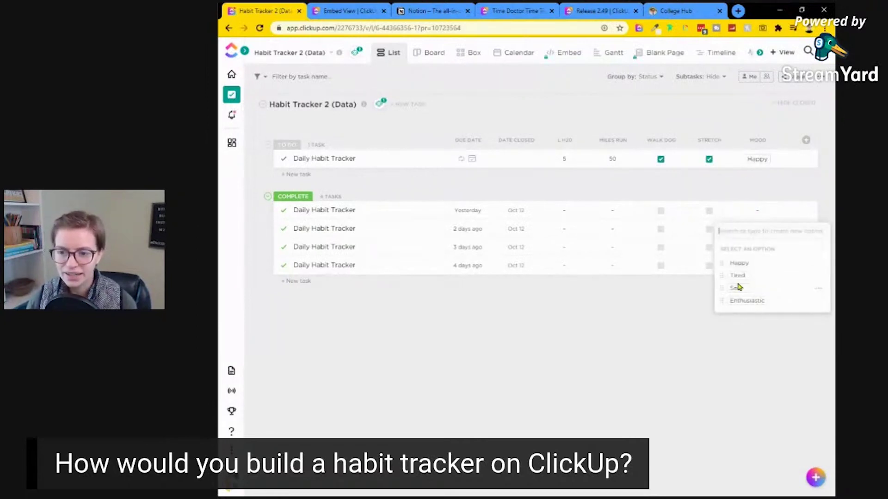
click(737, 277)
click(736, 303)
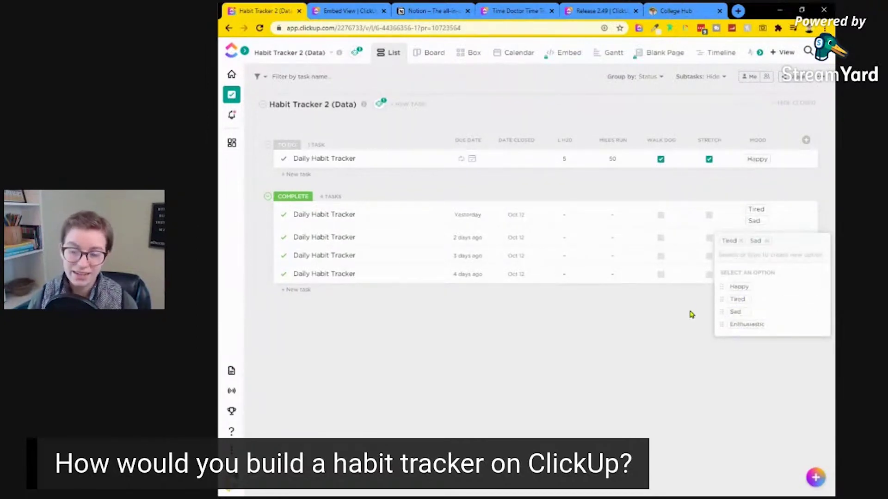
click(709, 215)
click(661, 216)
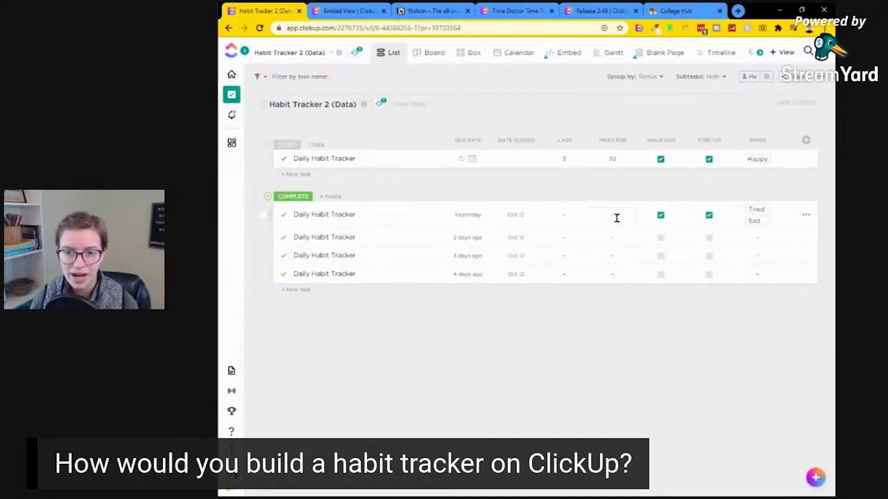
text(50)
click(565, 216)
text(3)
Add a Sum calculation under L H20 and a Range calculation under Miles Run
click(563, 290)
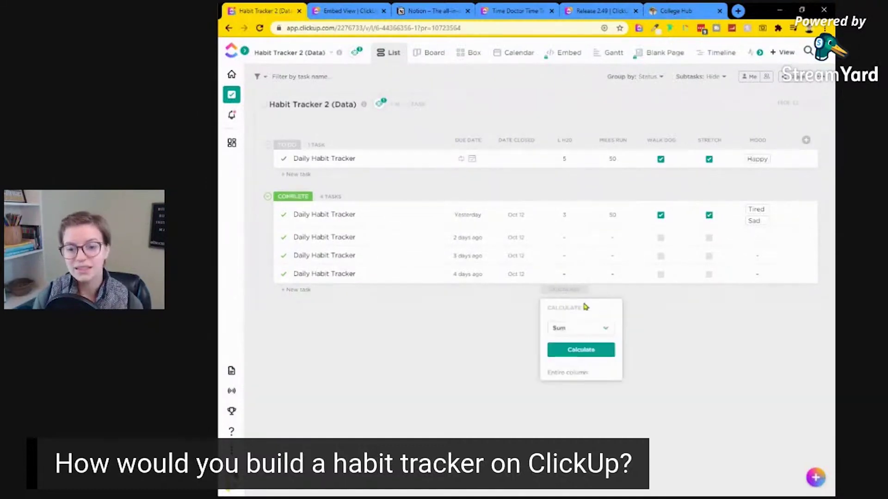
click(571, 350)
click(615, 291)
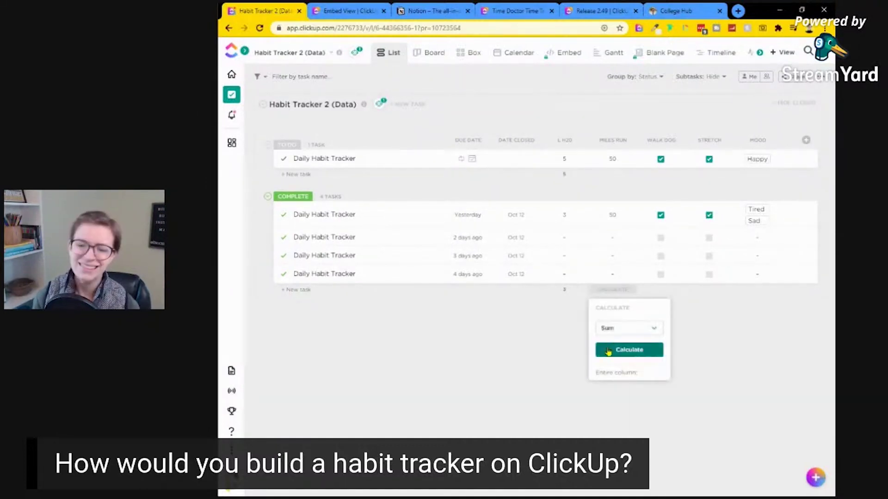
click(608, 328)
click(622, 377)
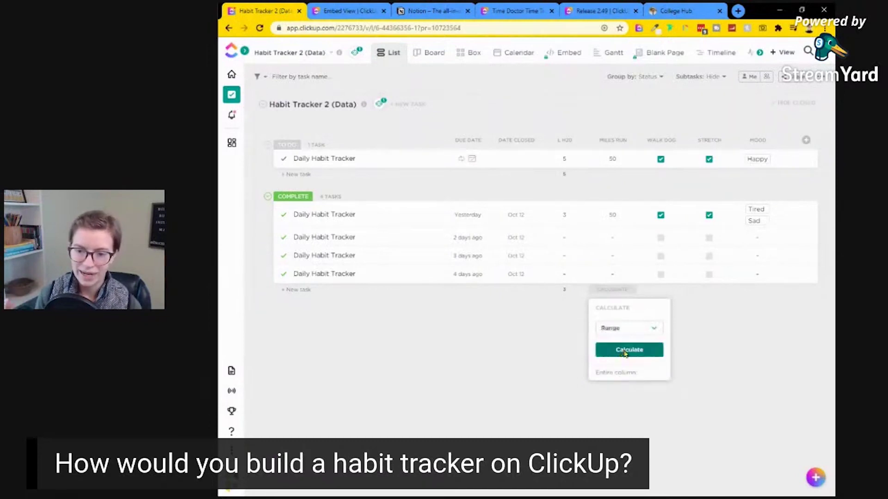
click(624, 351)
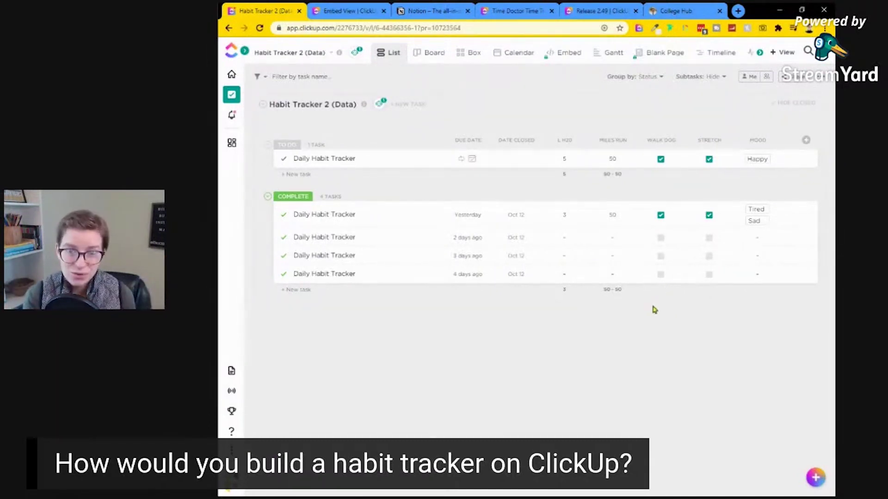
click(806, 140)
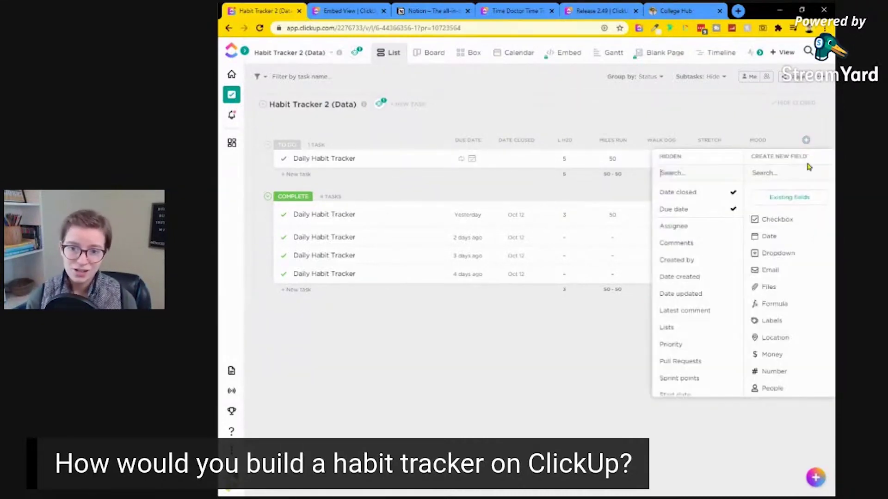
scroll(775, 339, down, 3)
scroll(769, 273, up, 3)
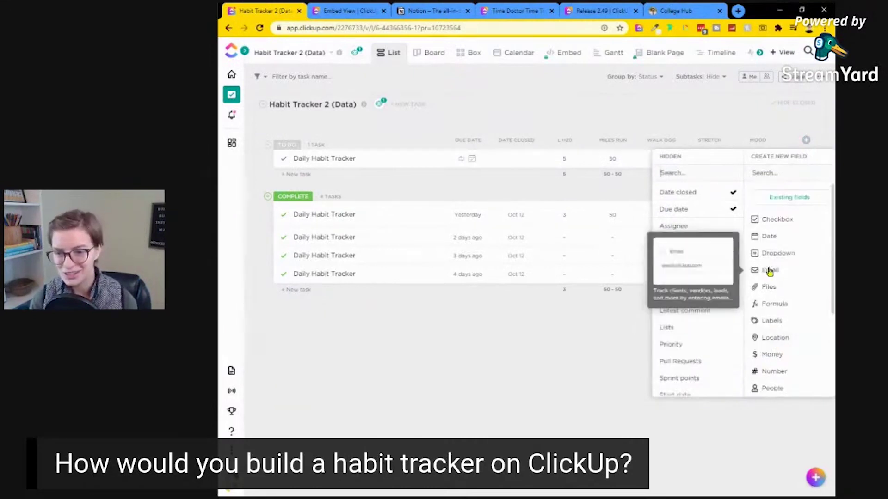
click(776, 304)
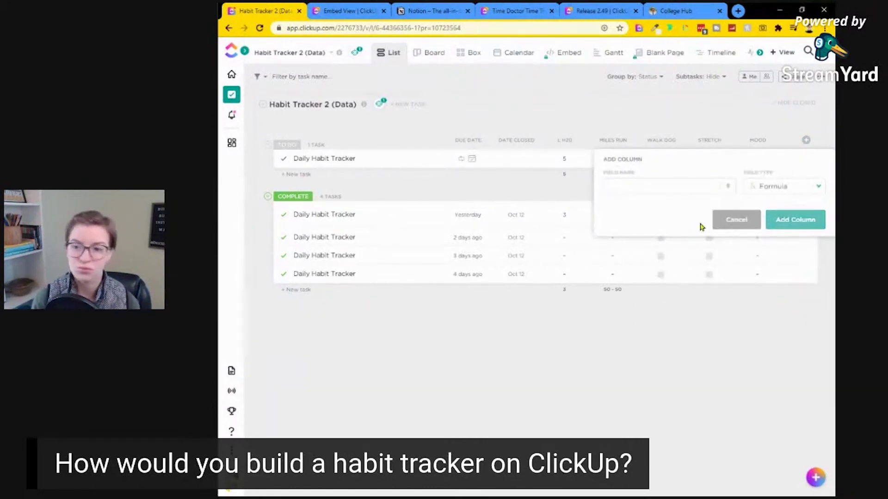
click(740, 223)
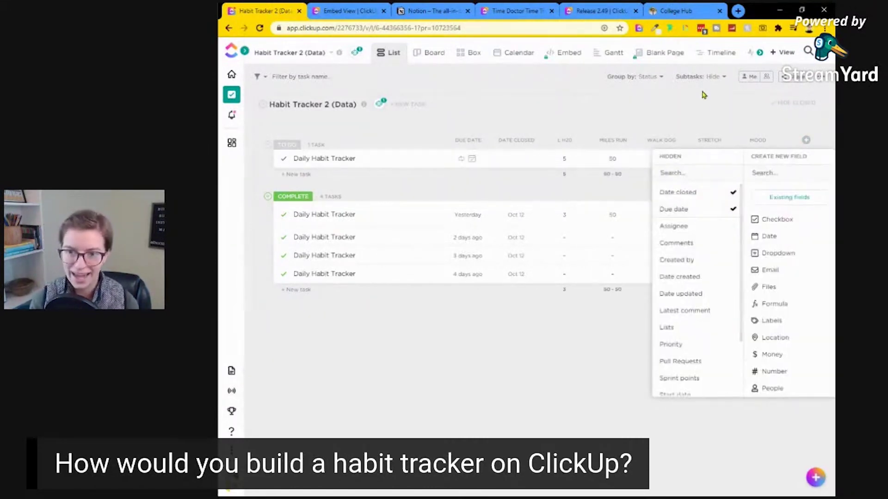
click(700, 128)
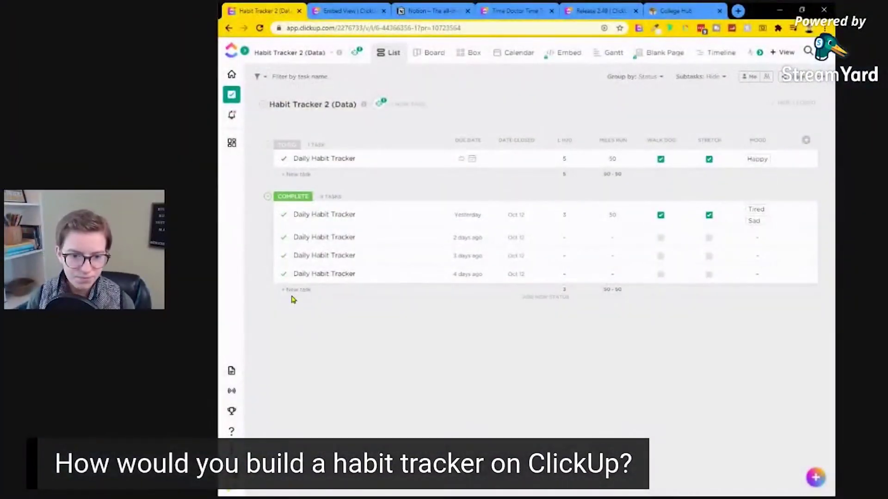
click(291, 296)
key(Escape)
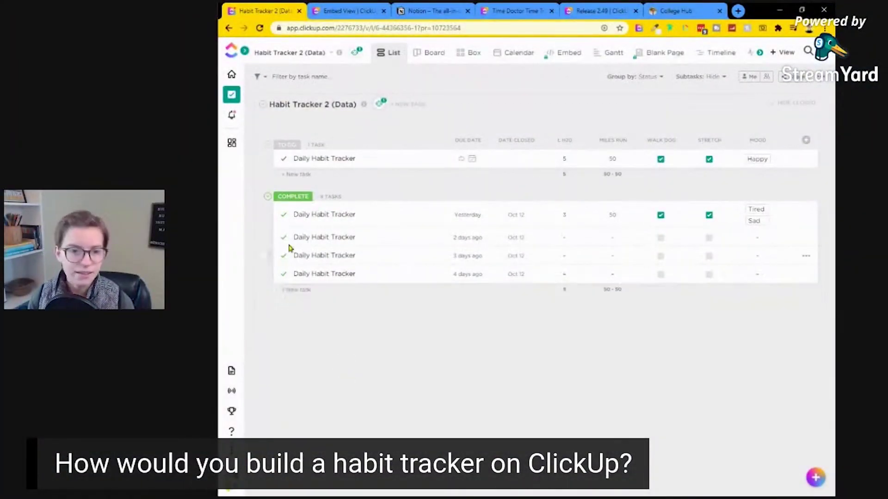
click(262, 215)
click(263, 238)
click(263, 256)
click(263, 274)
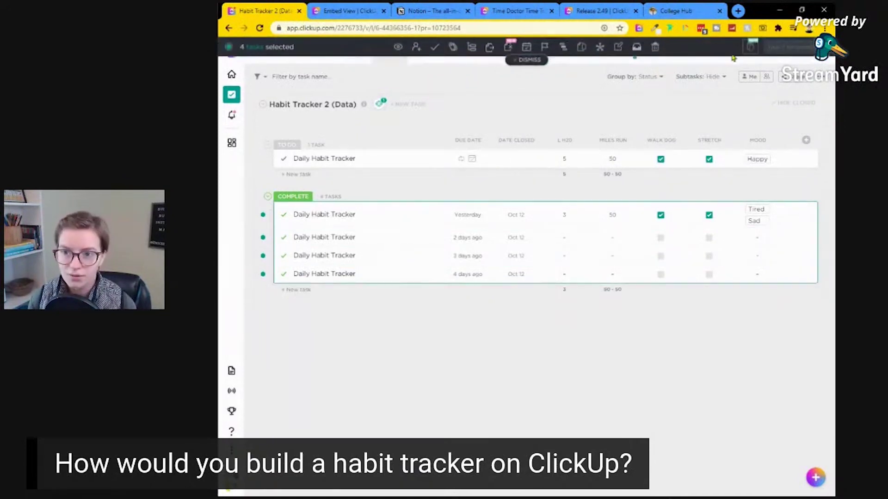
click(750, 47)
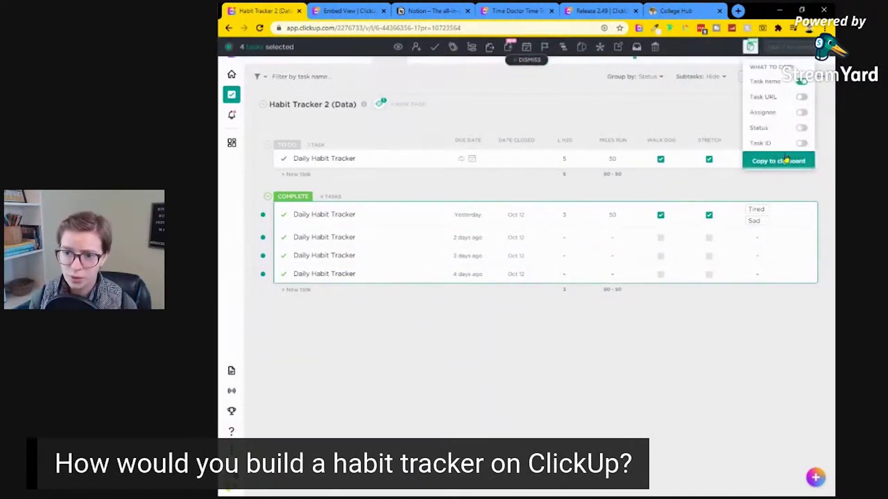
click(782, 160)
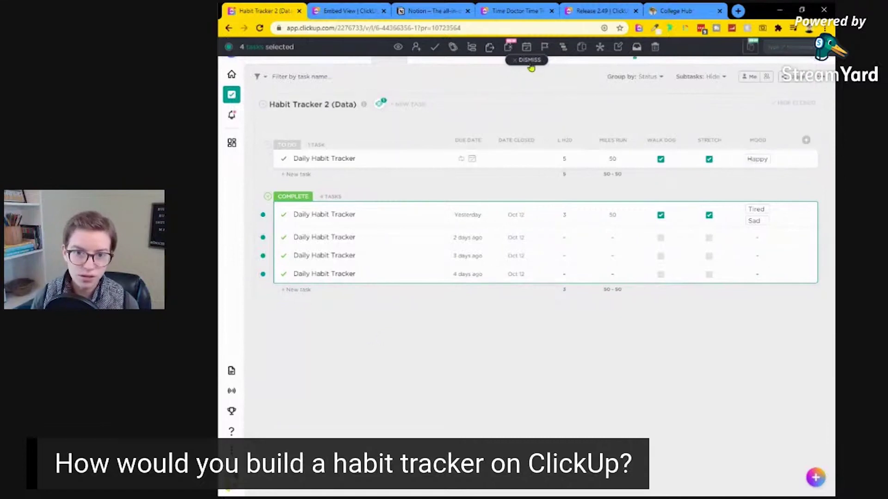
key(Escape)
click(291, 291)
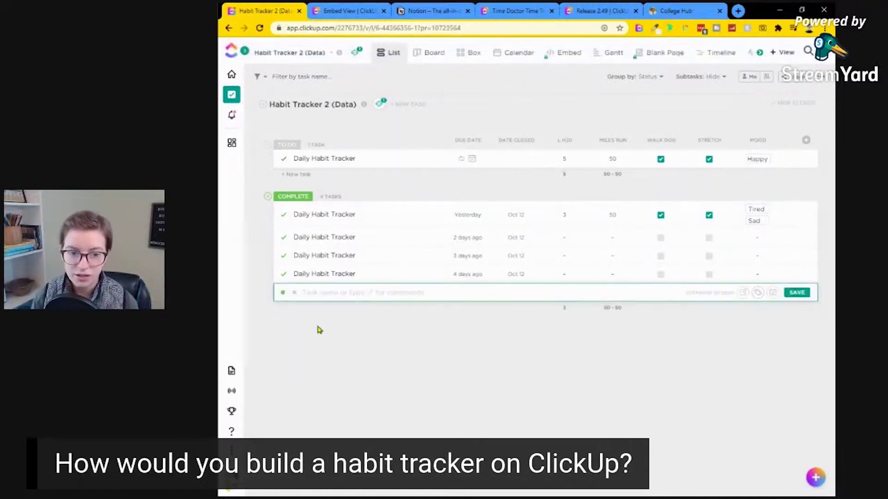
text(Daily Habit Tracker Daily Habit Tracker Daily Habit Tracker Daily Habit Tracker)
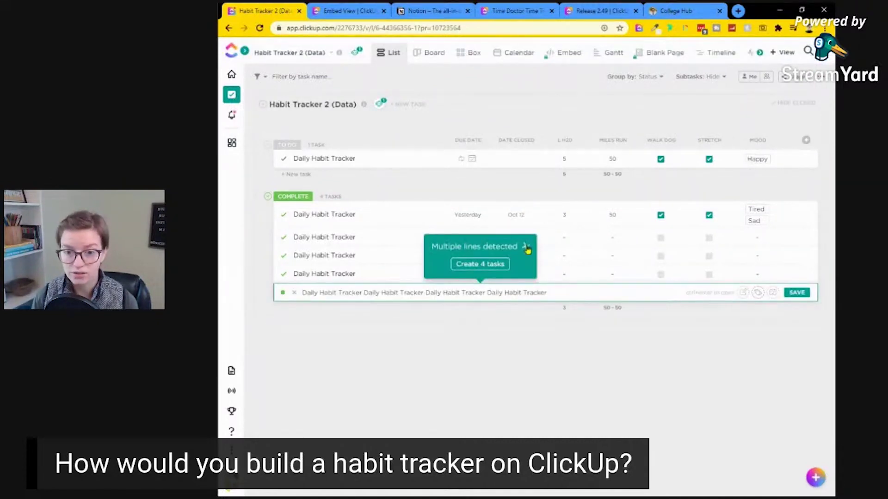
click(526, 248)
drag(551, 293, 284, 279)
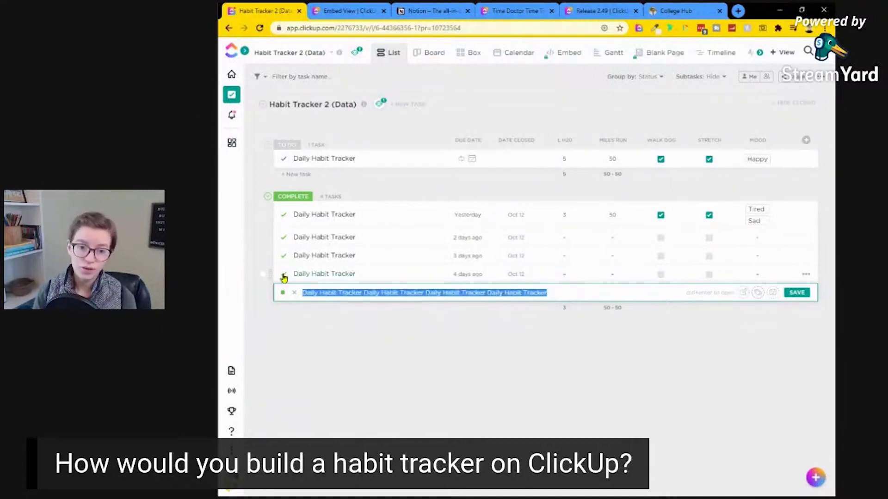
click(346, 346)
drag(552, 294, 270, 301)
key(BackSpace)
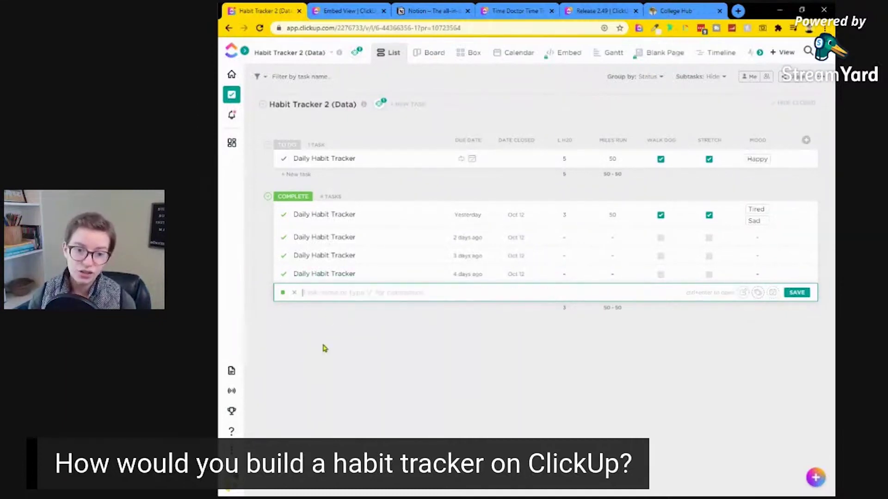
click(323, 348)
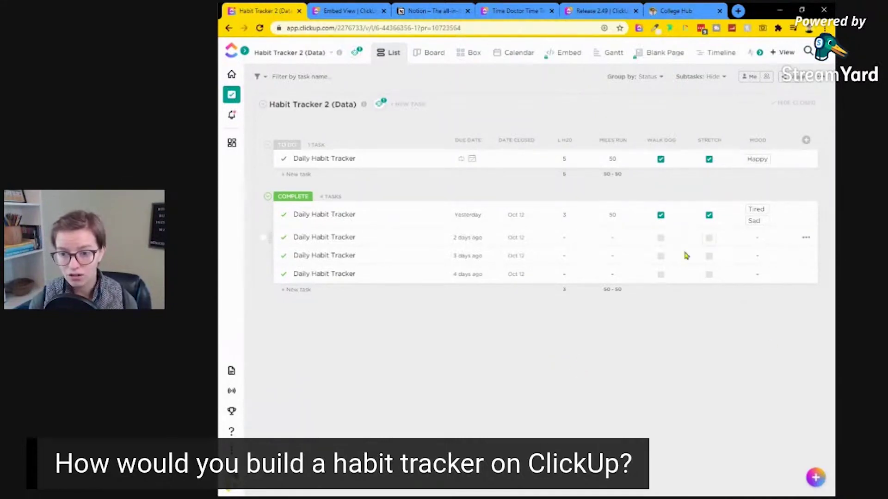
Tick Walk Dog and Stretch on the 2 days ago entry and log 5 miles run
click(660, 240)
click(606, 236)
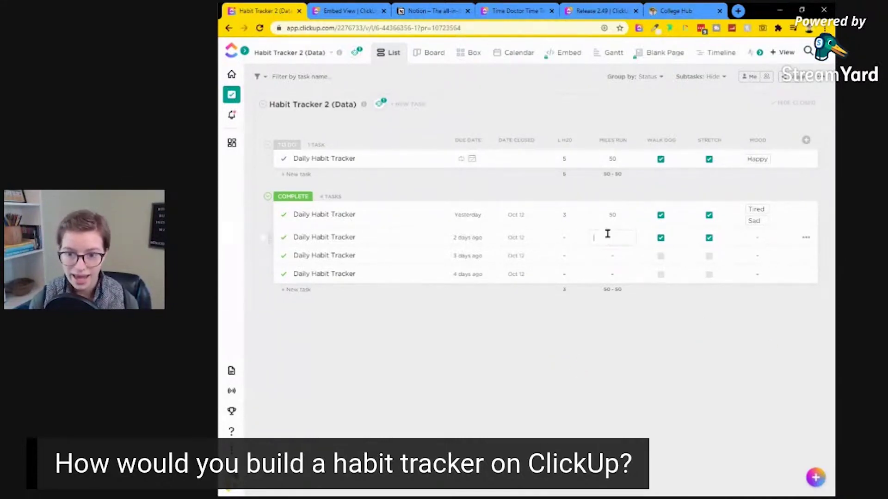
text(5)
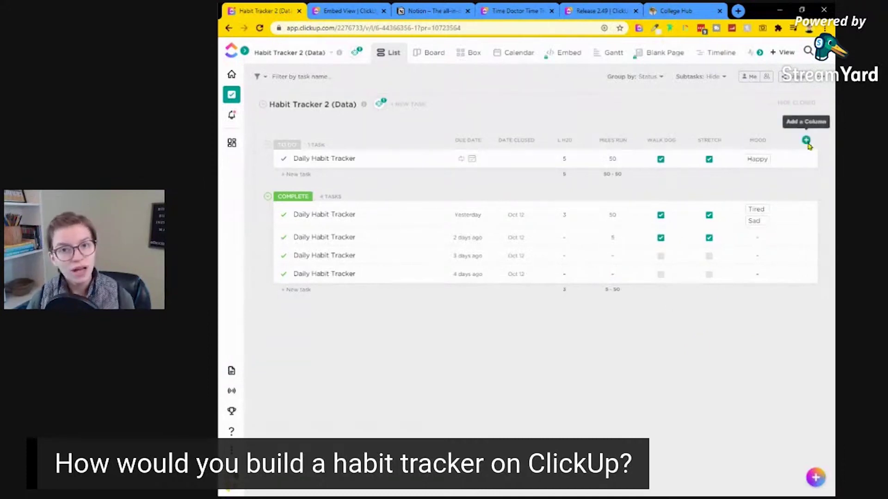
Browse the new-column field types and close the picker without adding a column
click(806, 140)
scroll(749, 320, down, 3)
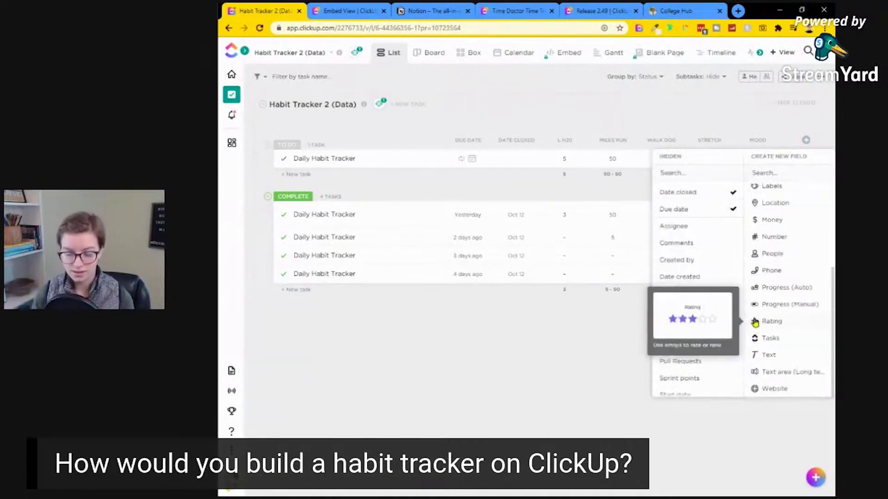
click(578, 333)
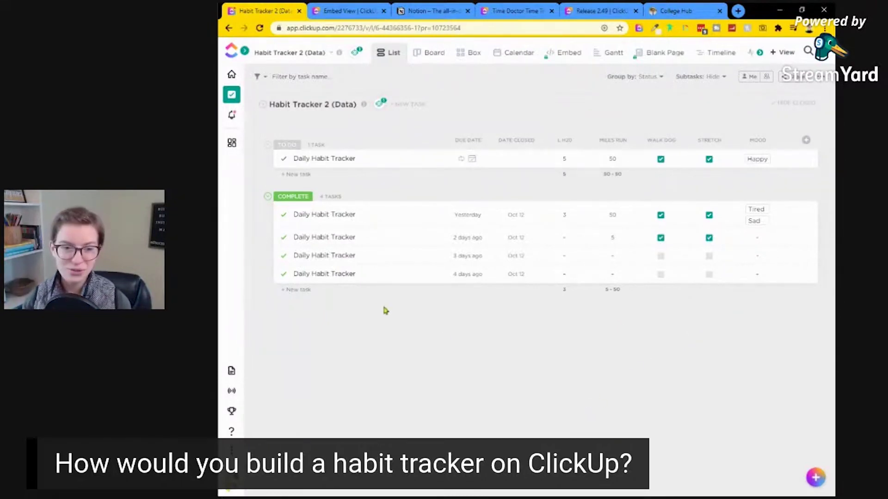
click(806, 140)
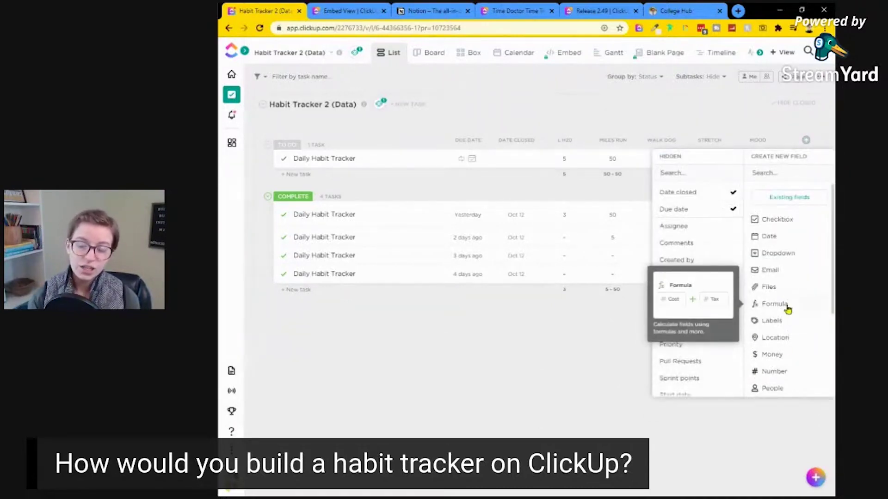
click(525, 388)
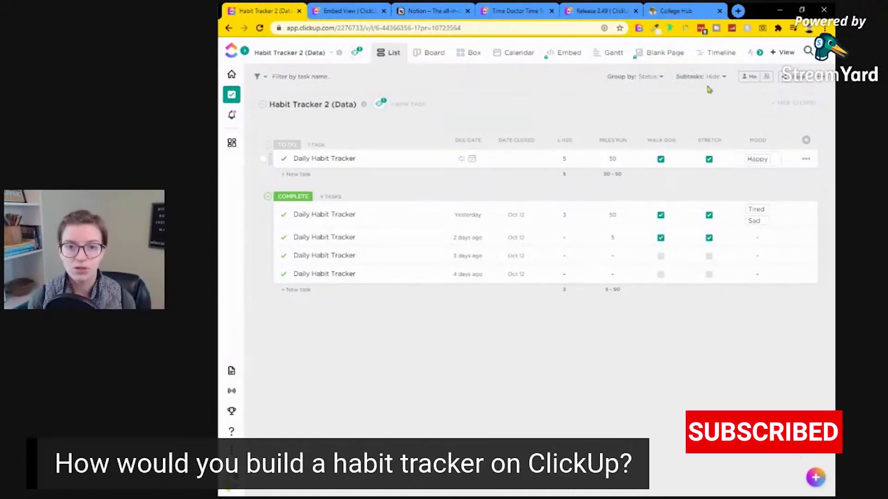
Switch Habit Tracker 2 (Data) to Board view grouped by Mood
click(430, 52)
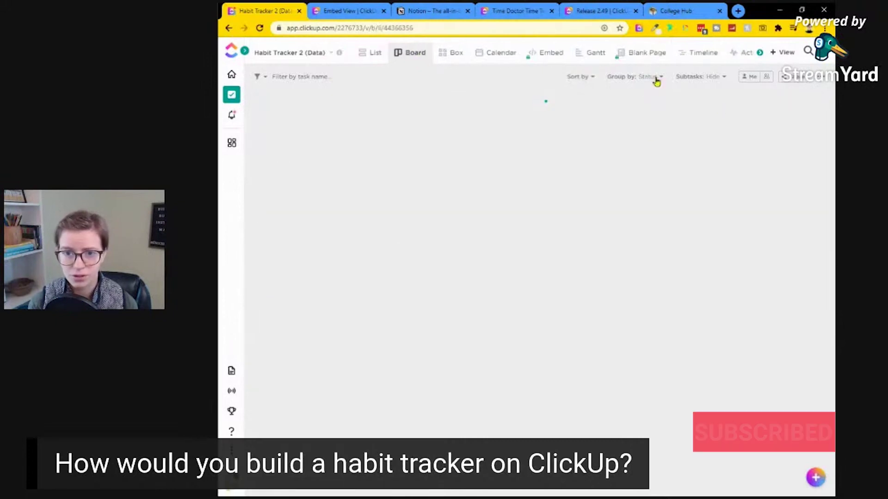
click(655, 77)
mouse_move(645, 201)
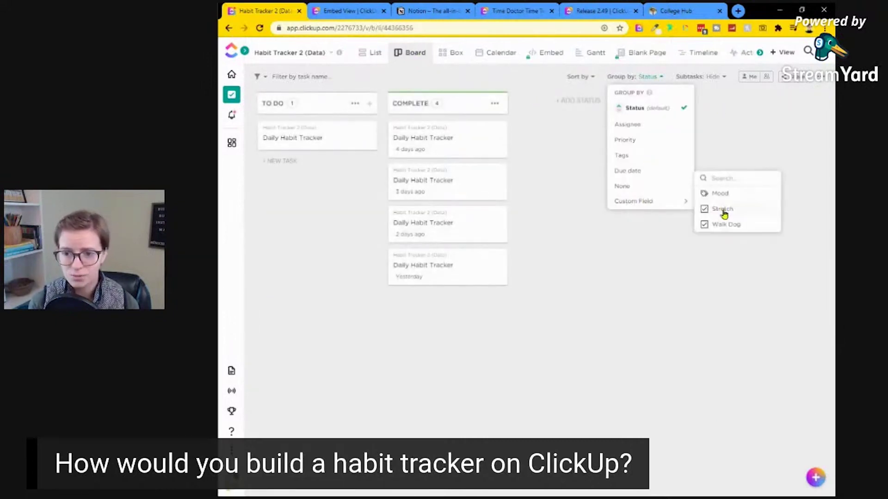
click(716, 195)
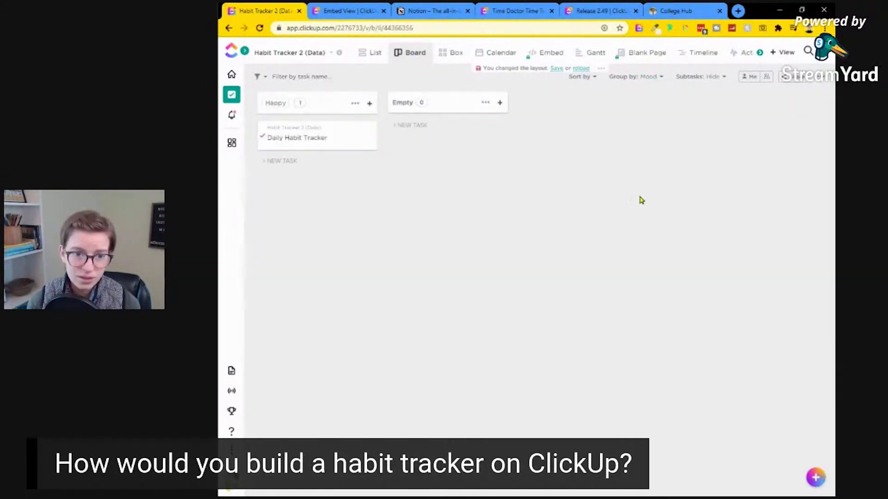
Show the Stretch custom field on the board cards, then return to List view
click(821, 78)
click(768, 250)
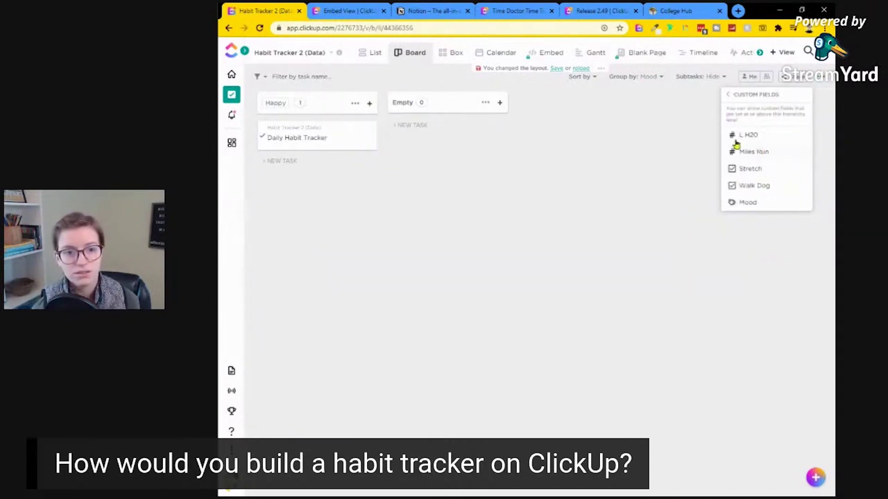
click(759, 169)
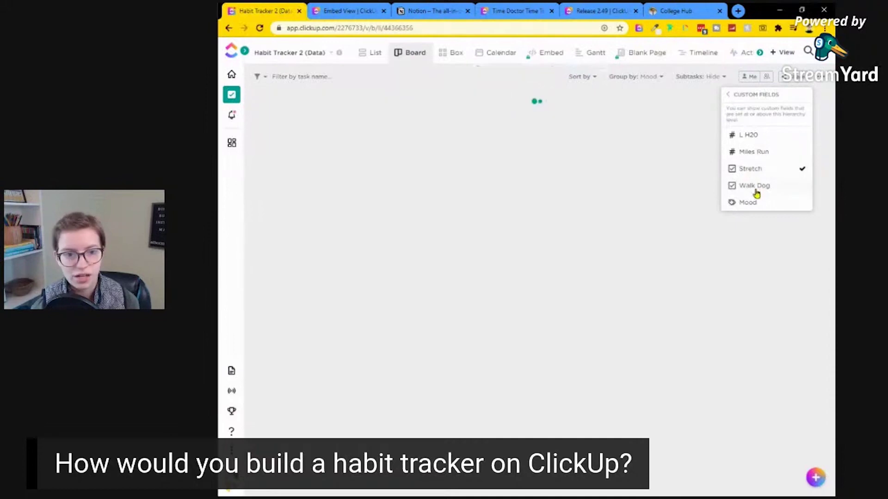
click(553, 180)
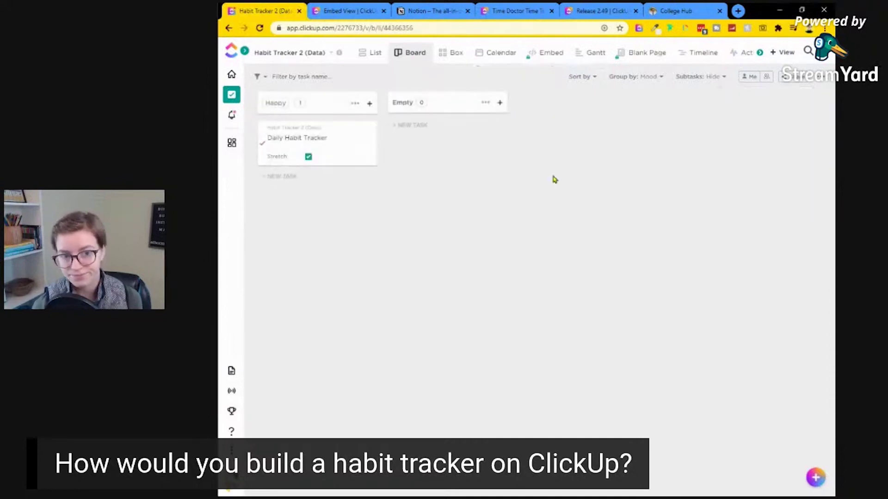
click(367, 54)
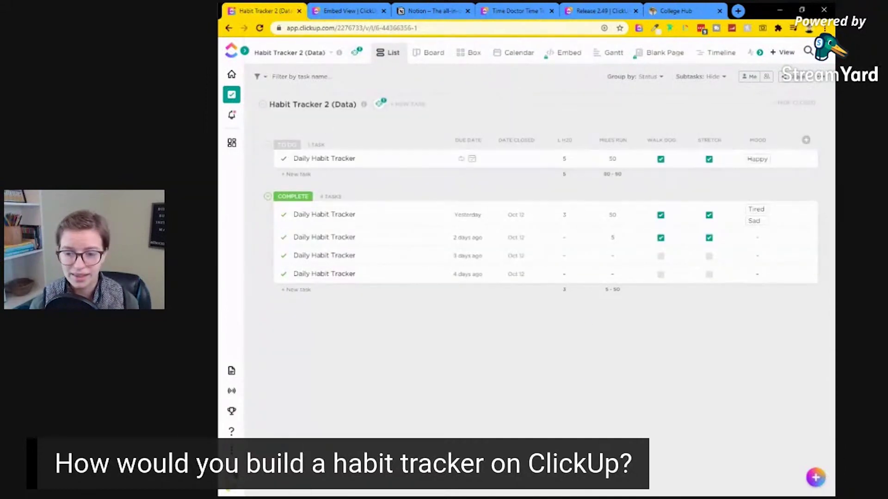
Add a Text area (Long Text) custom field named Notes to the table
click(806, 140)
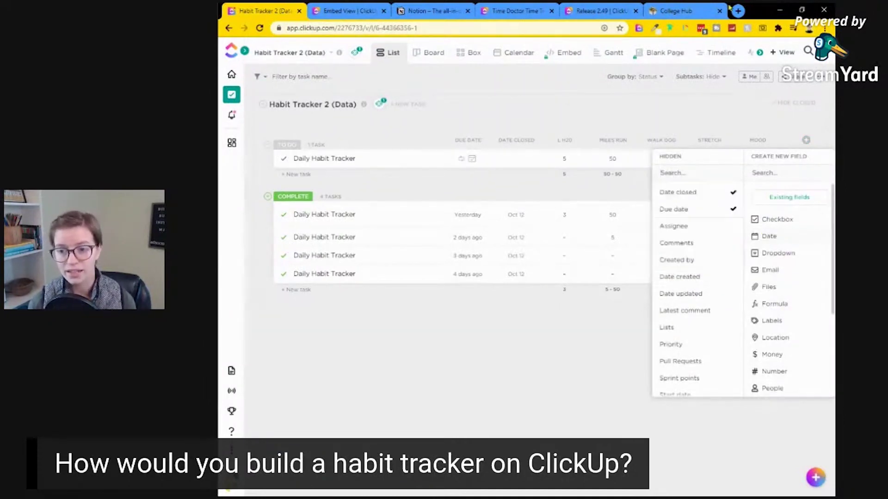
click(452, 410)
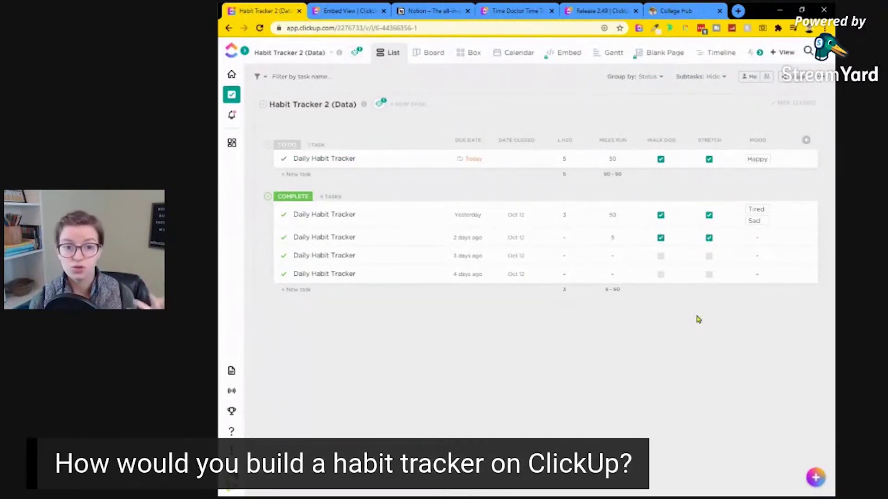
click(806, 140)
scroll(771, 394, down, 3)
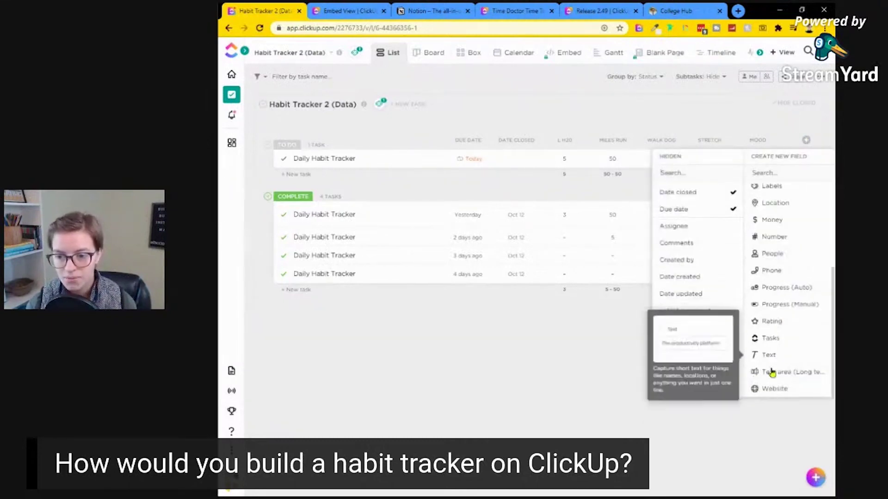
click(773, 374)
text(Notes)
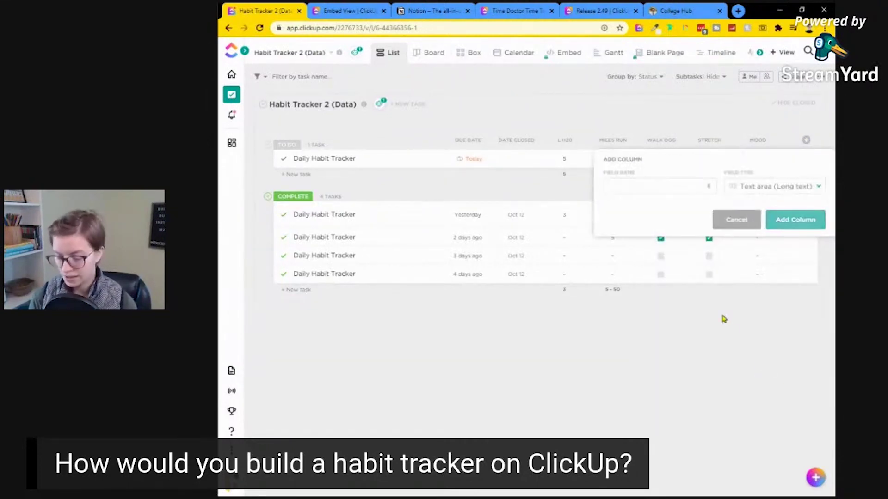
key(Return)
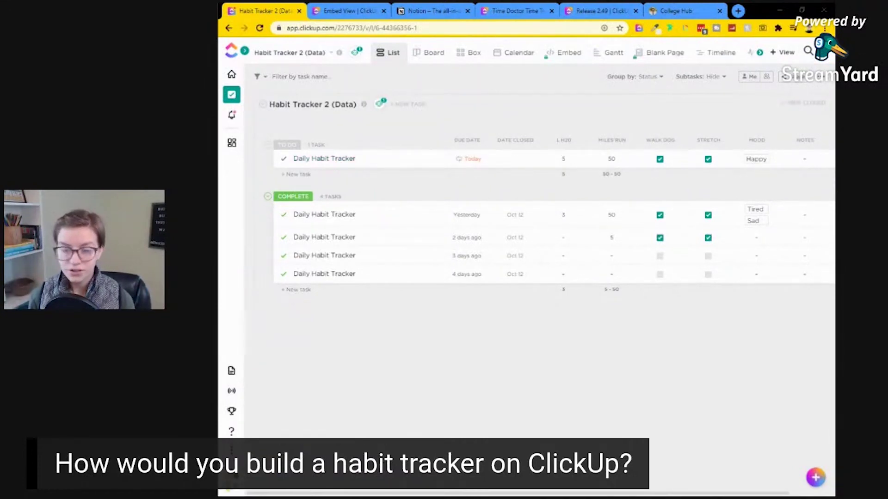
click(319, 215)
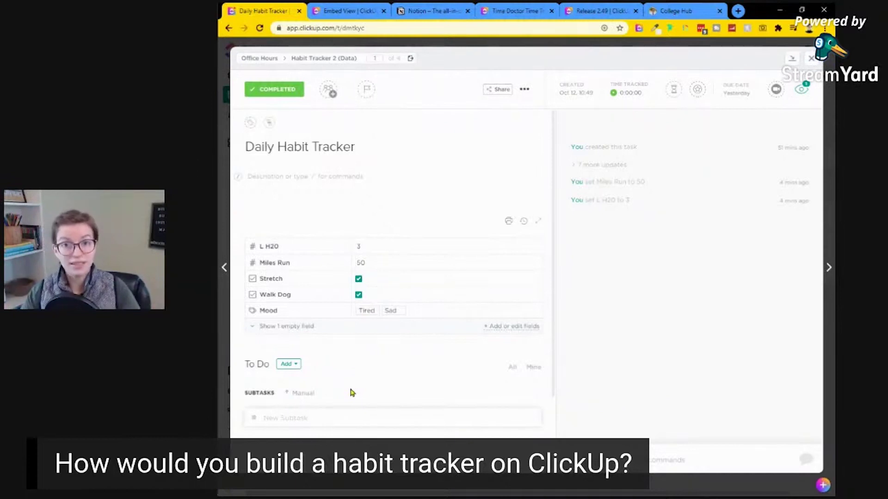
drag(362, 146, 219, 137)
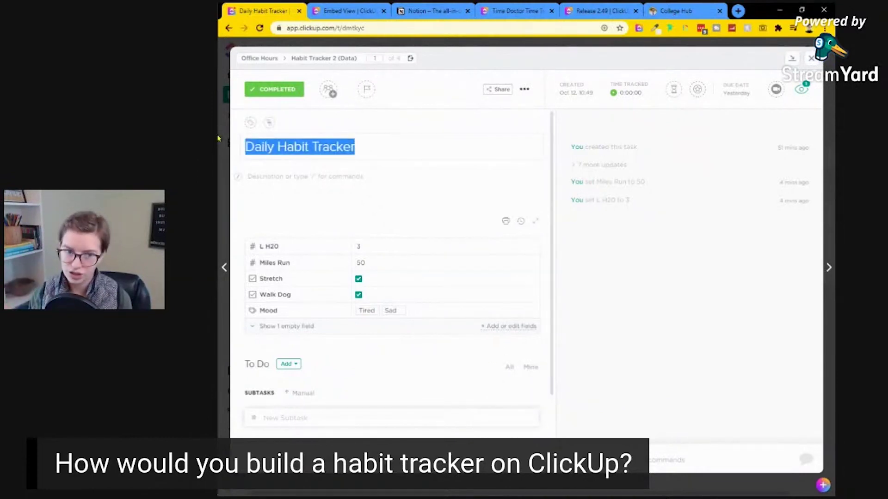
click(279, 185)
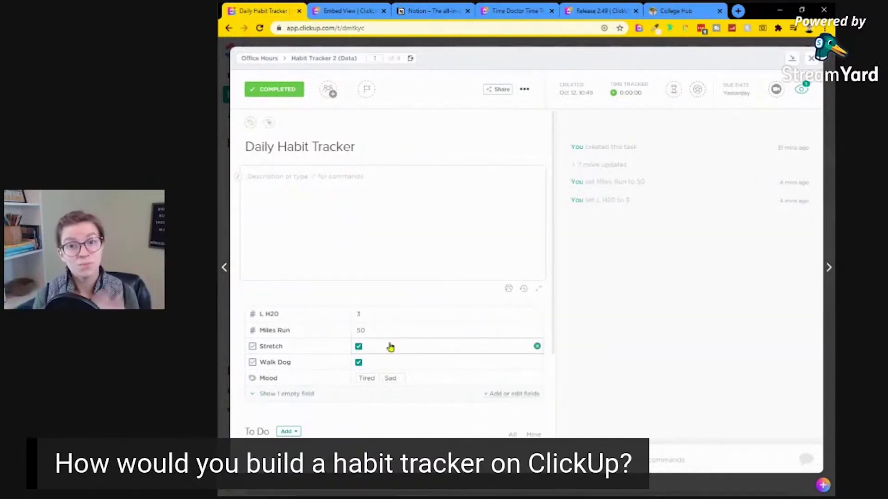
click(811, 58)
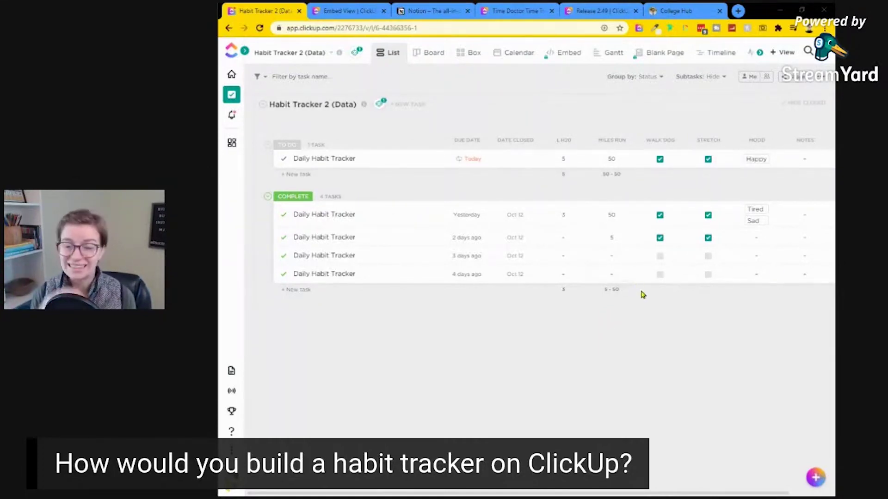
Open today's Daily Habit Tracker task and enter 'lkjlkjlkj' in its Notes field
click(413, 168)
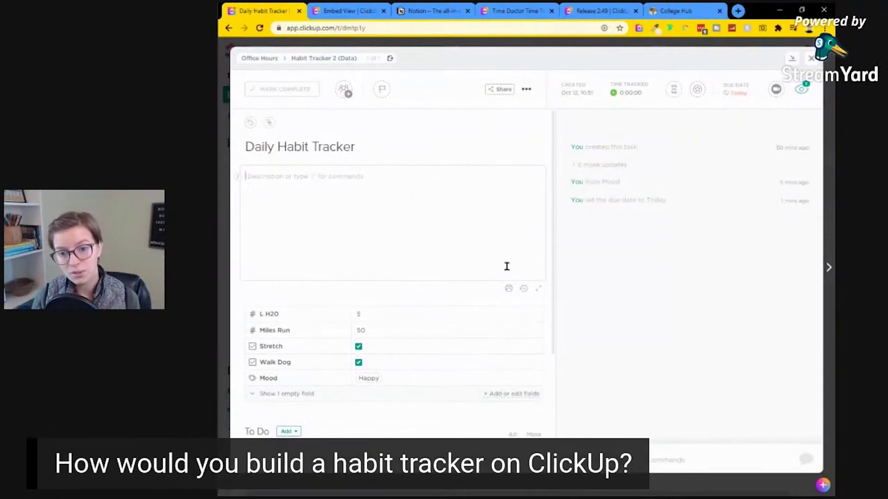
scroll(490, 273, down, 3)
click(296, 272)
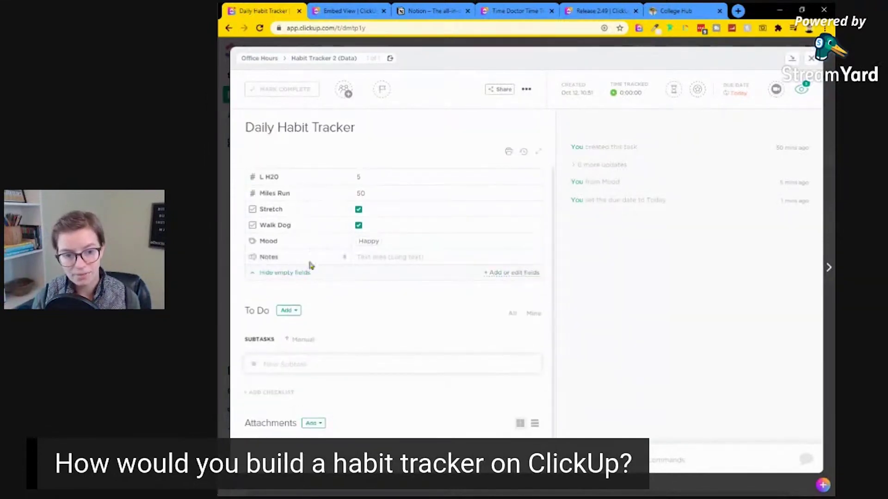
click(373, 258)
text(lkjlkjlkj)
Write a description with a Gratitude heading, 'Today I was great because', and a /divider
click(361, 153)
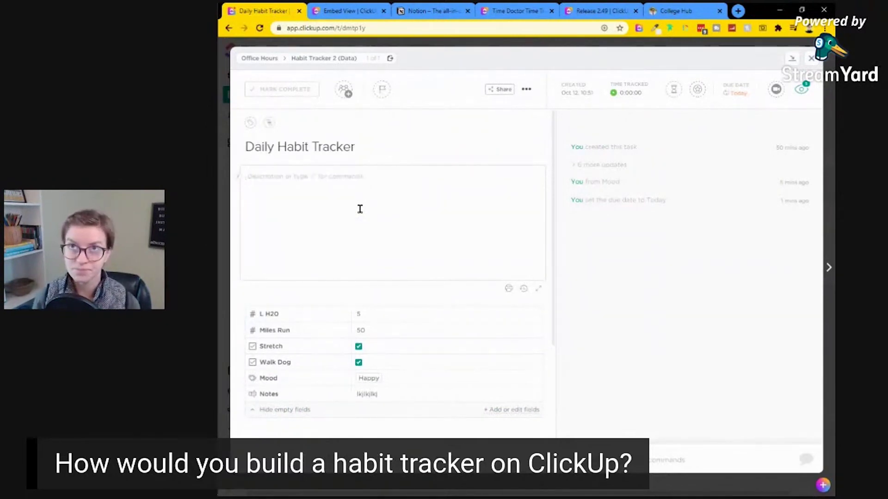
text(Gratitude)
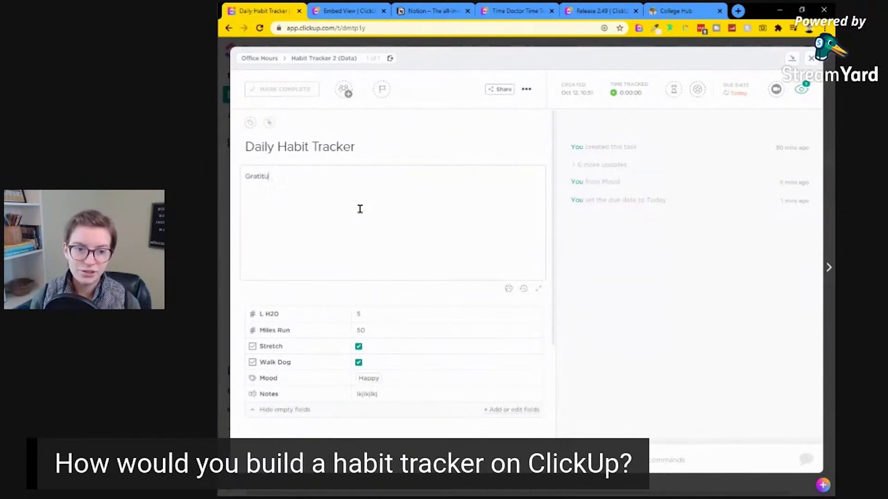
key(Return)
key(Return)
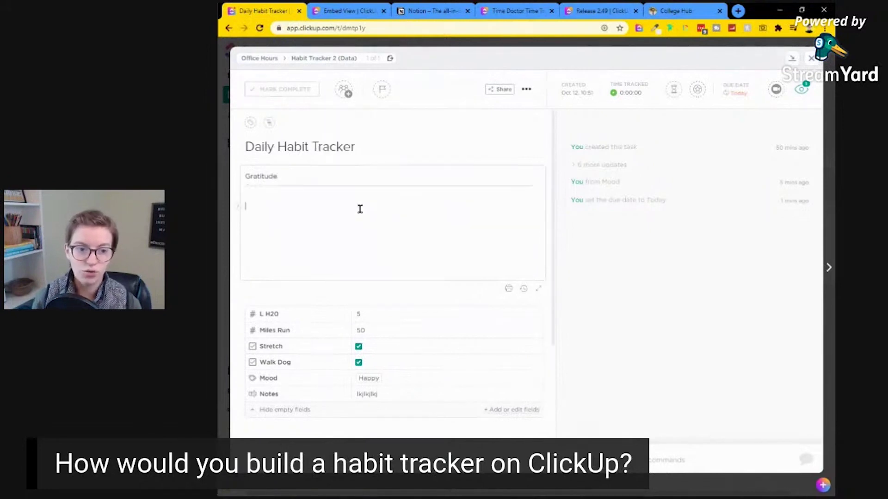
text(Today I )
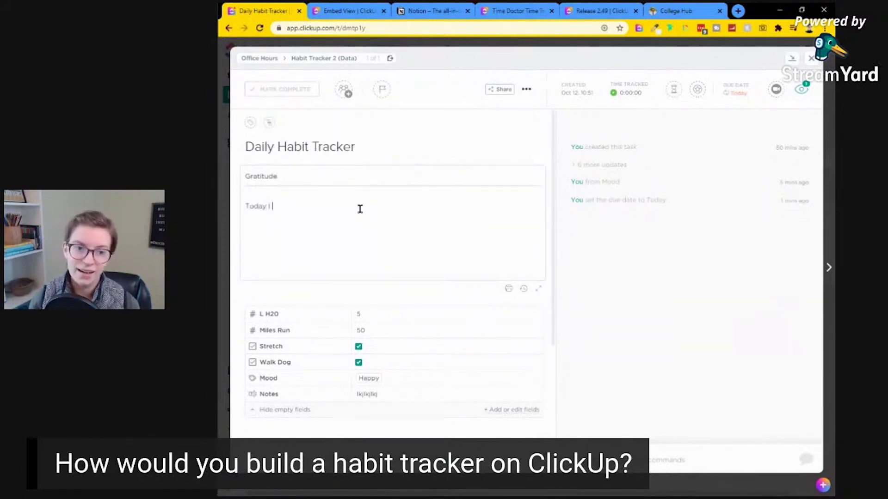
key(BackSpace)
key(BackSpace)
text(was great because...)
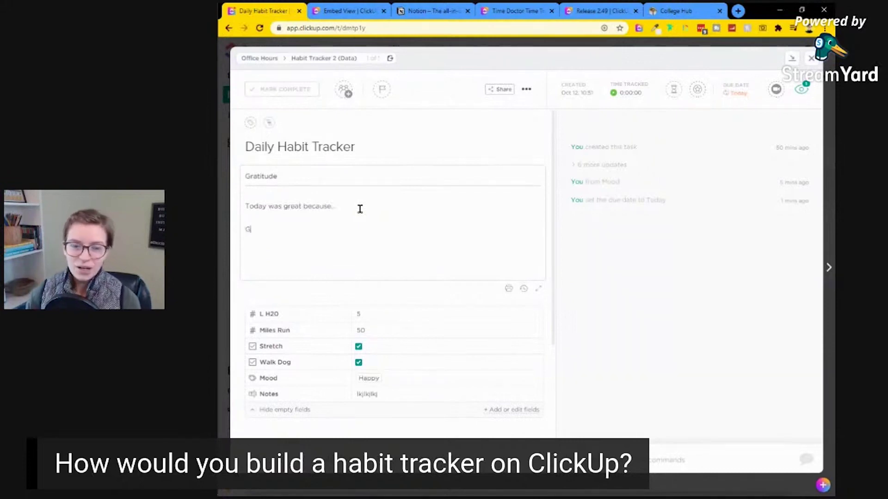
text(/div)
key(Return)
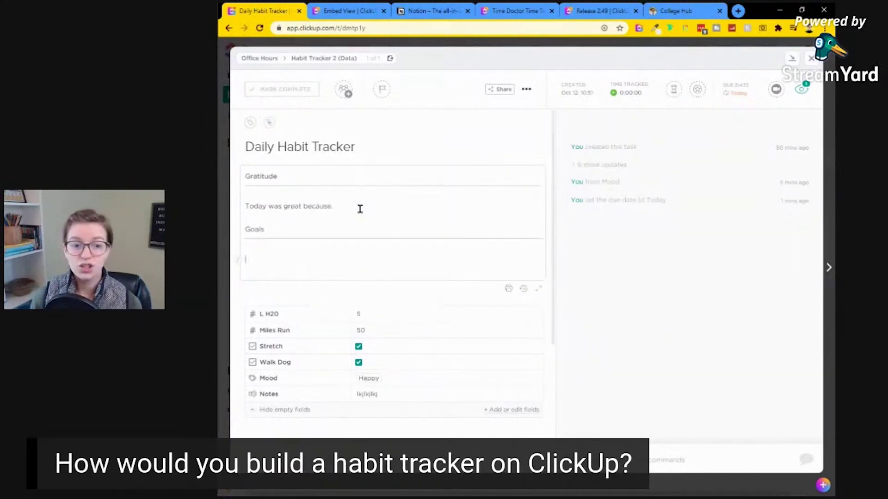
click(268, 216)
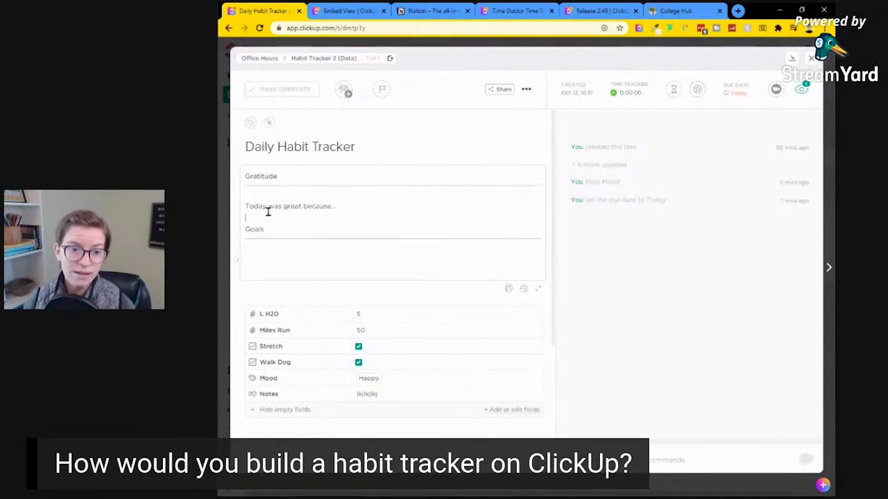
key(Return)
Close the task and switch to the Habit Tracker 1 (Binary) list
click(811, 58)
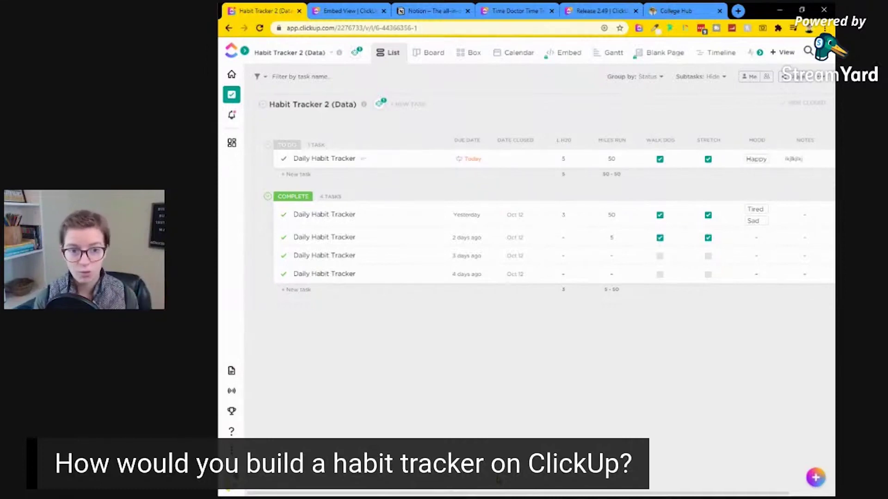
mouse_move(231, 94)
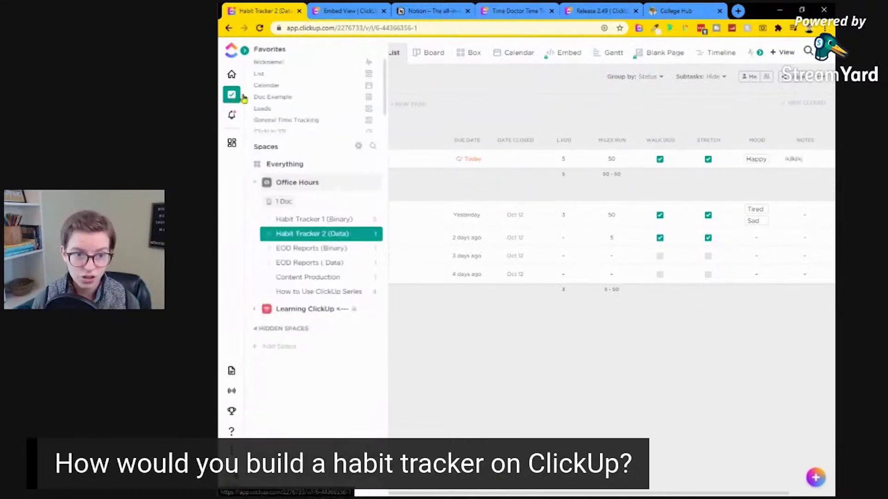
click(294, 220)
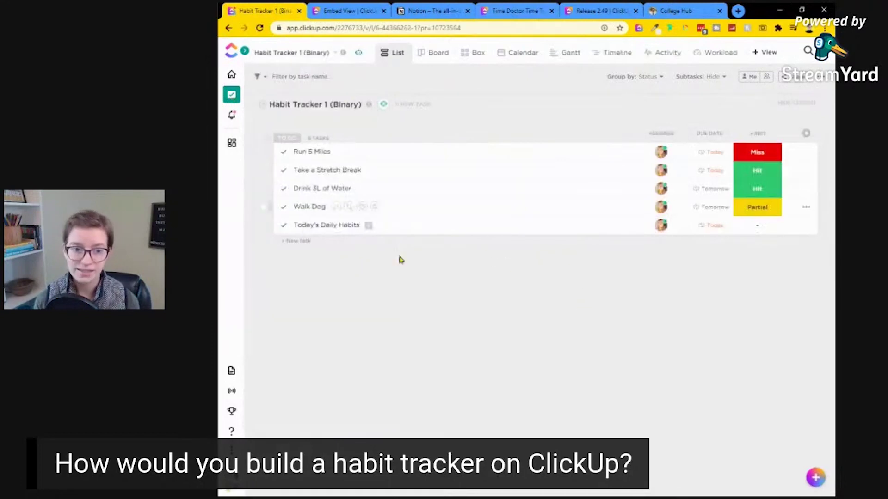